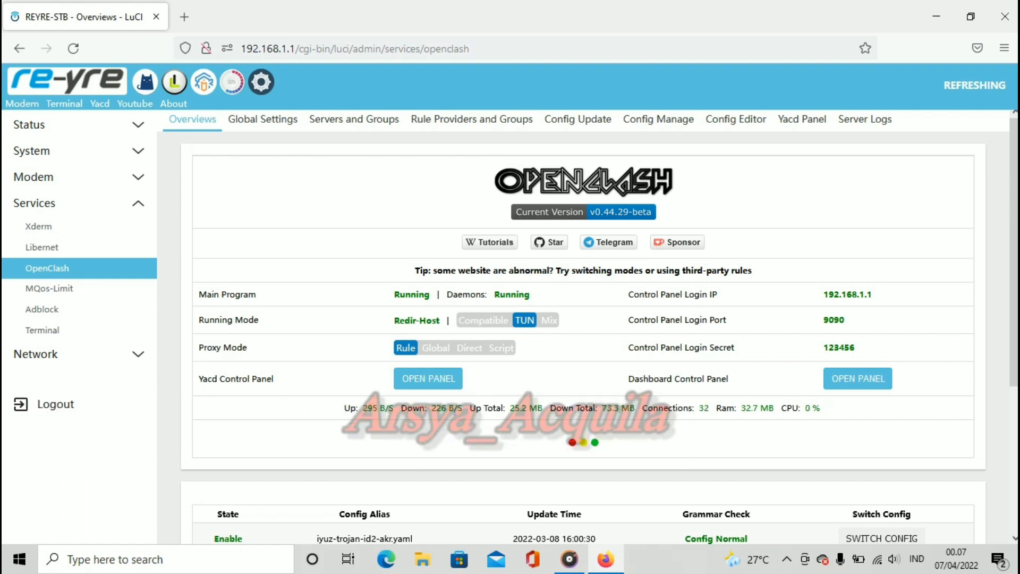
Step: Open the router's root folder in System > File Explorer
scroll(583, 319, down, 4)
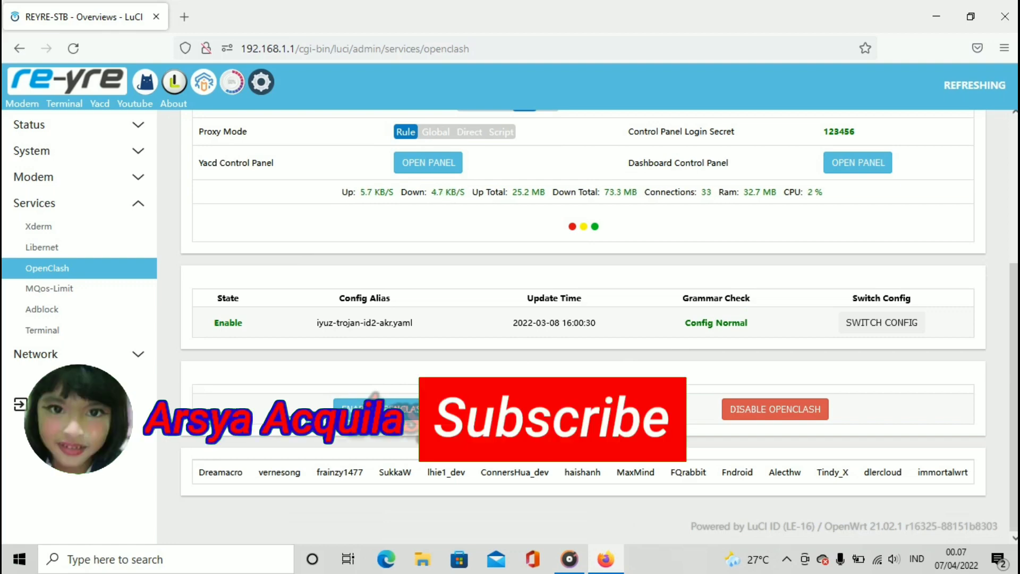
scroll(584, 319, up, 4)
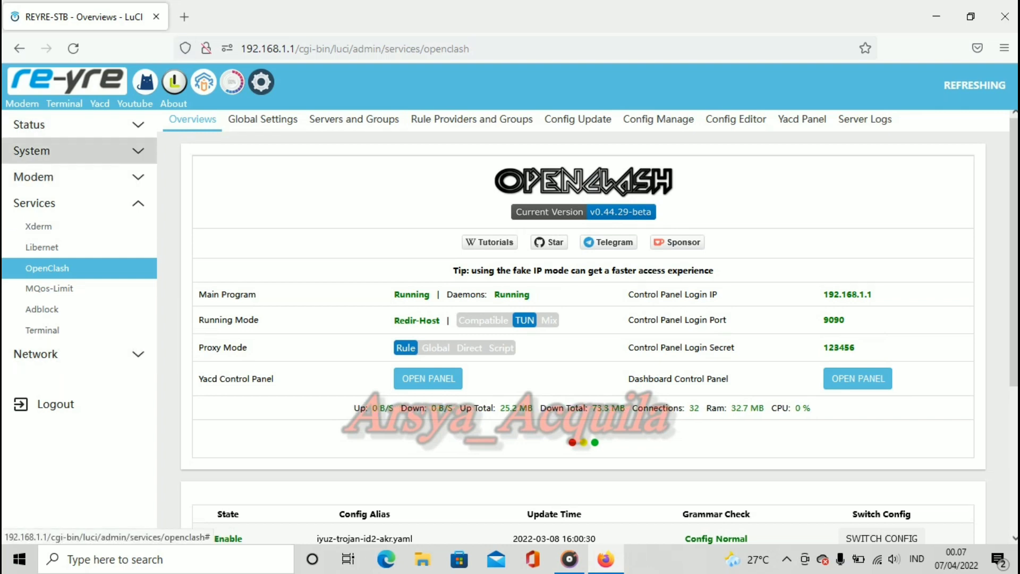
click(53, 151)
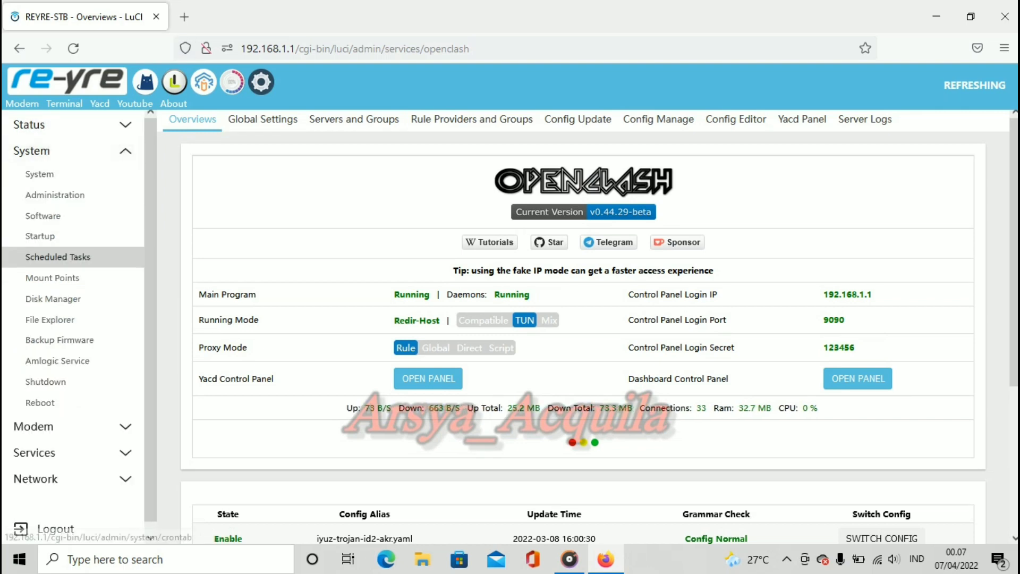
click(50, 319)
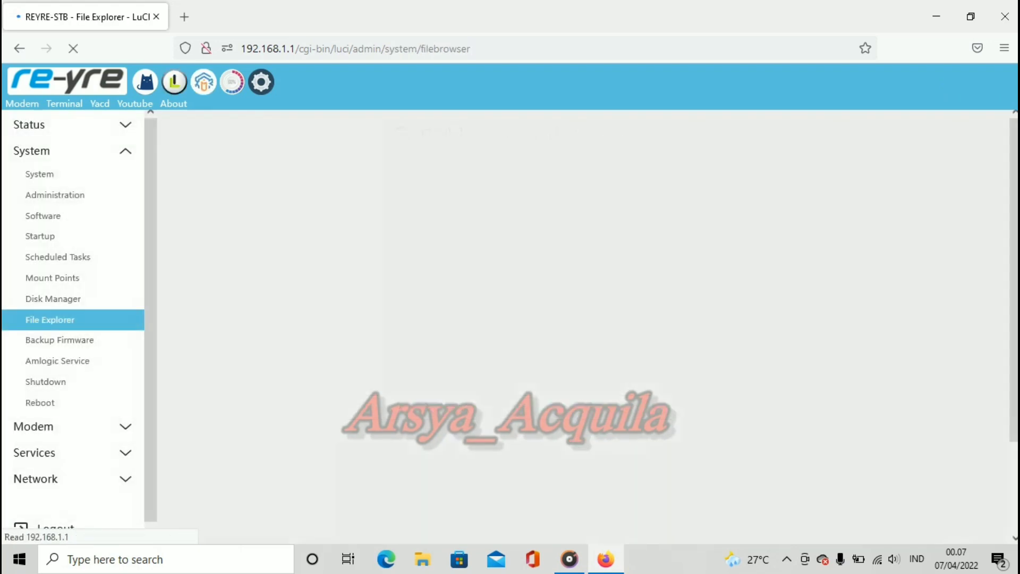
scroll(531, 372, down, 3)
scroll(531, 340, down, 2)
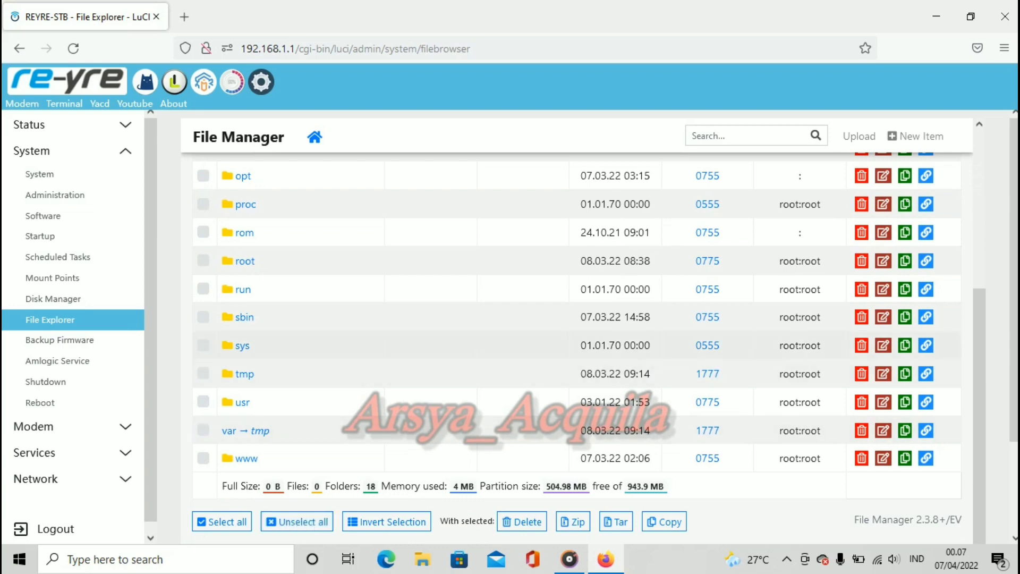
click(245, 260)
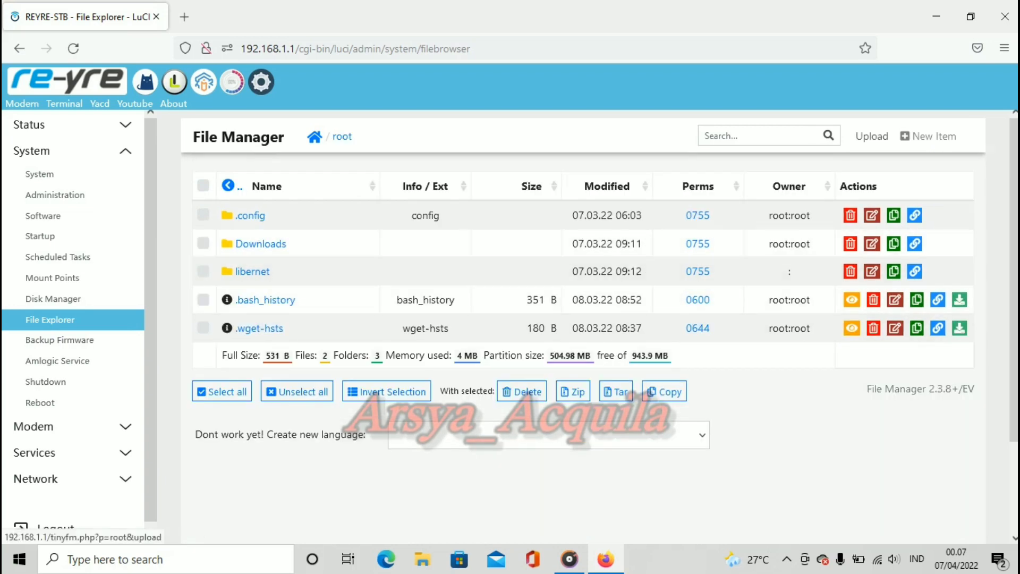
Step: Upload luci-app-openclash_0.44.42-beta_all.ipk from Downloads into /root
click(872, 136)
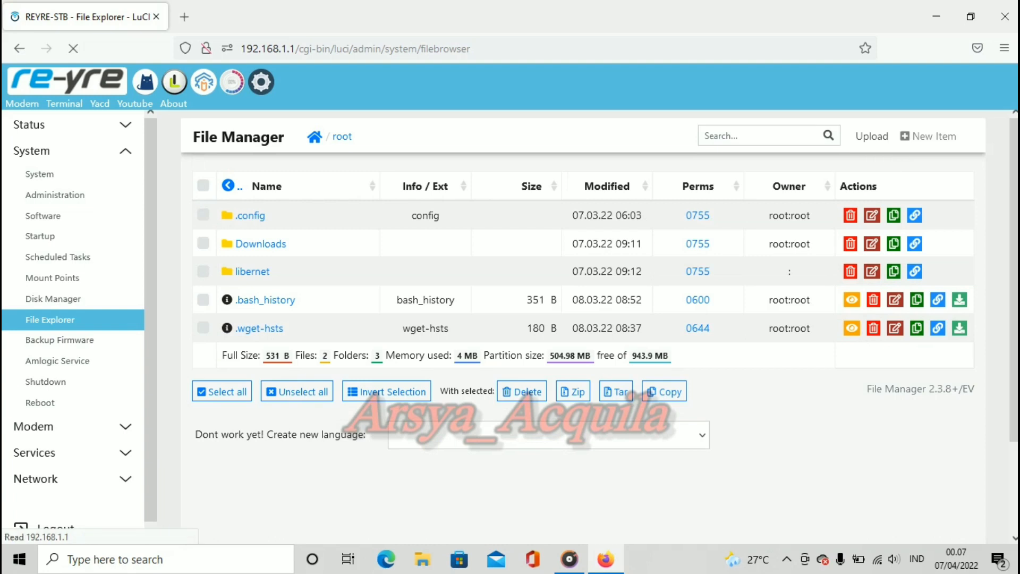
double_click(539, 315)
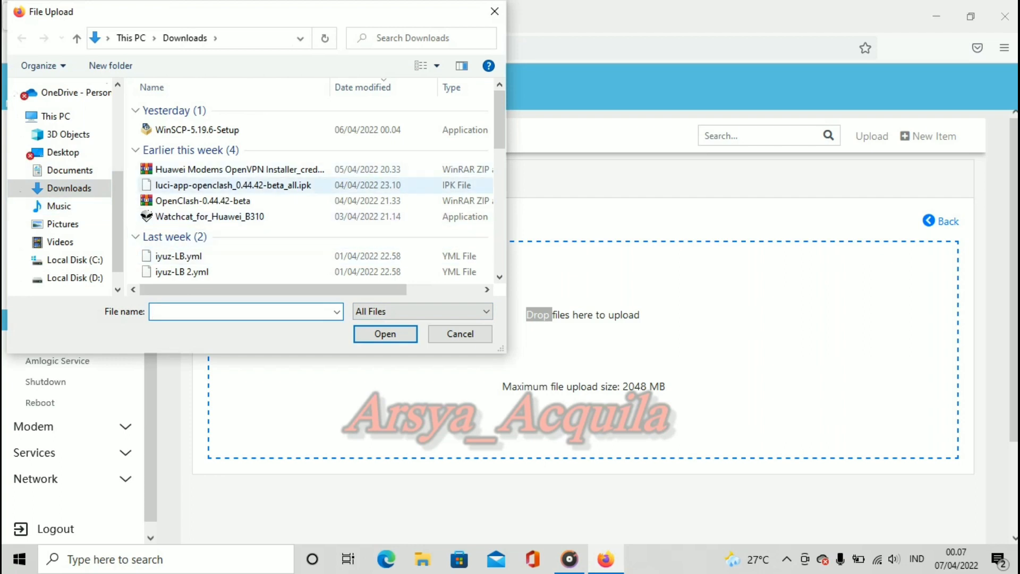
double_click(233, 185)
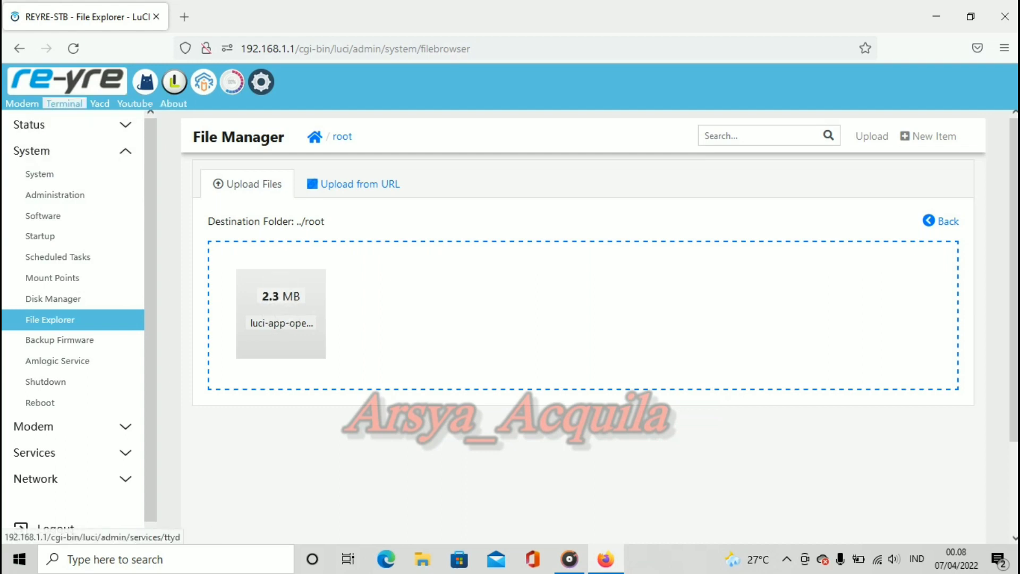
Step: In the web terminal, move into /root with cd root and list its files
click(64, 104)
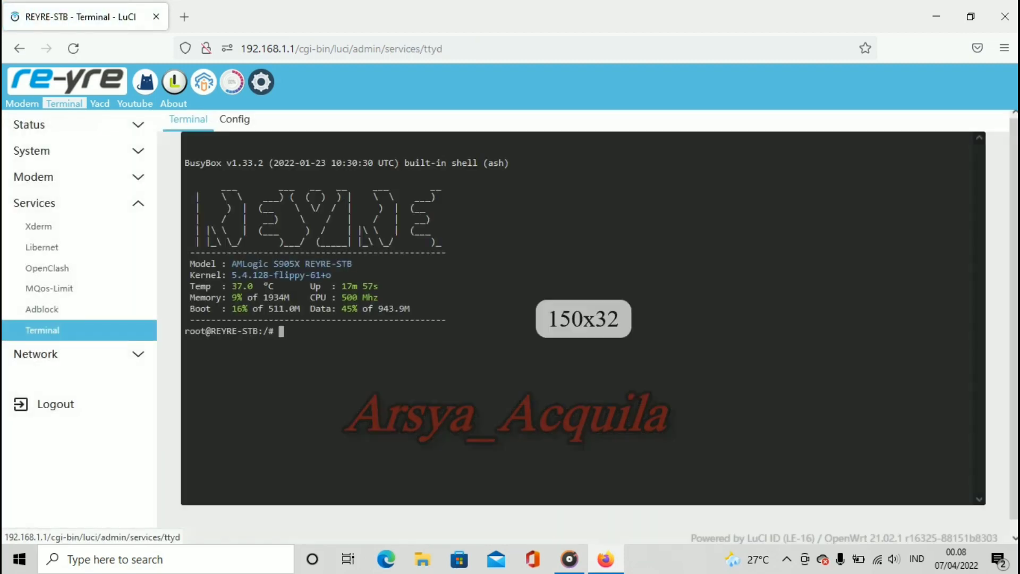
text(c)
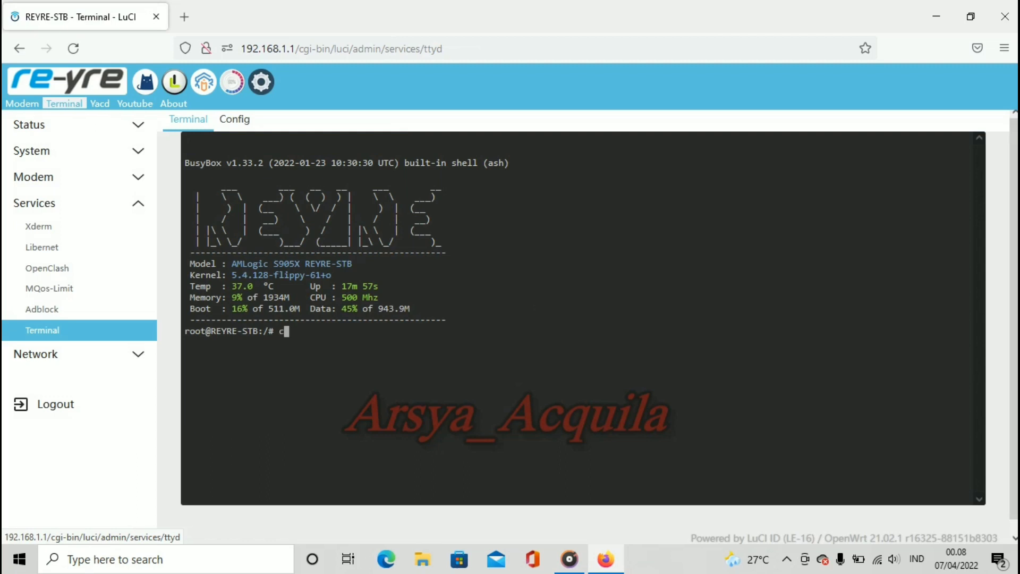
text(d root)
key(Return)
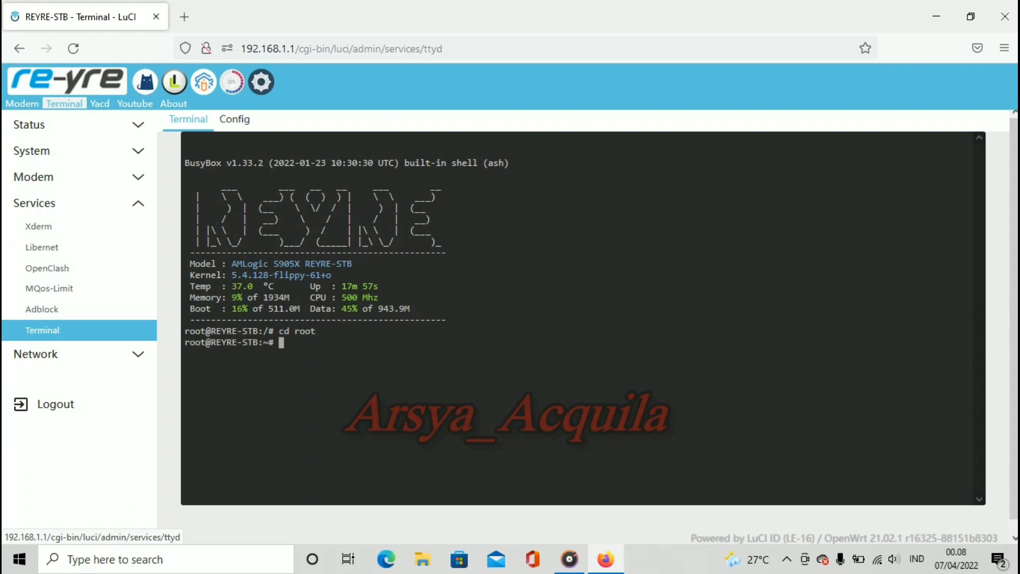
text(ls)
key(Return)
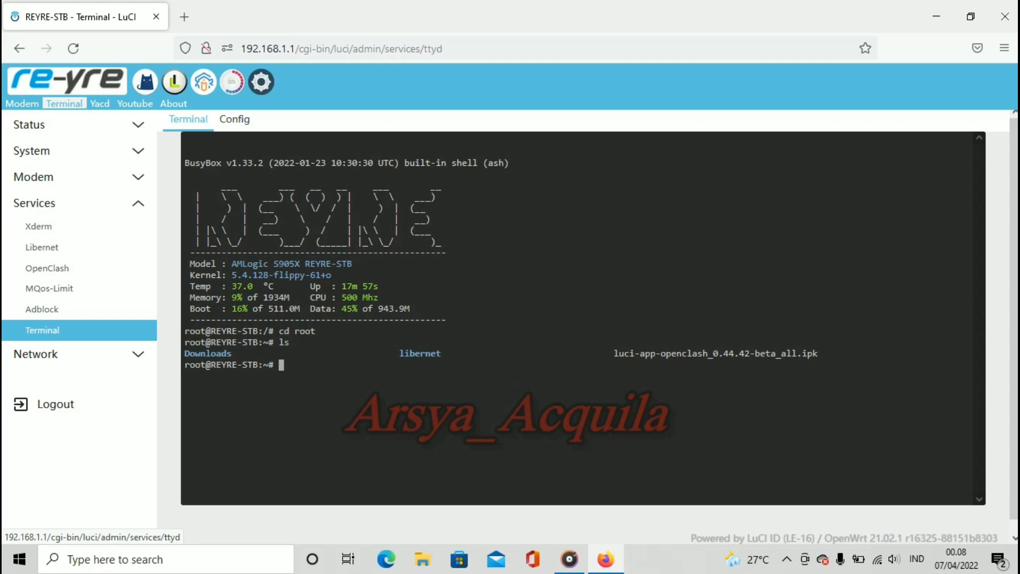
Step: Run opkg install luci-app-openclash_0.44.42-beta_all.ipk, pasting the copied package name
text(opkg install)
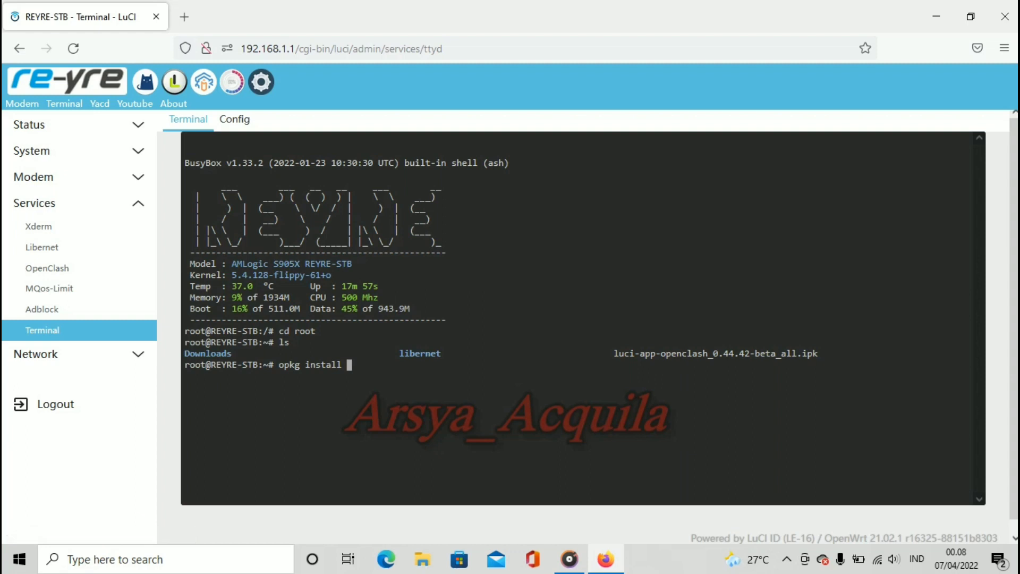
drag(614, 353, 818, 354)
right_click(818, 352)
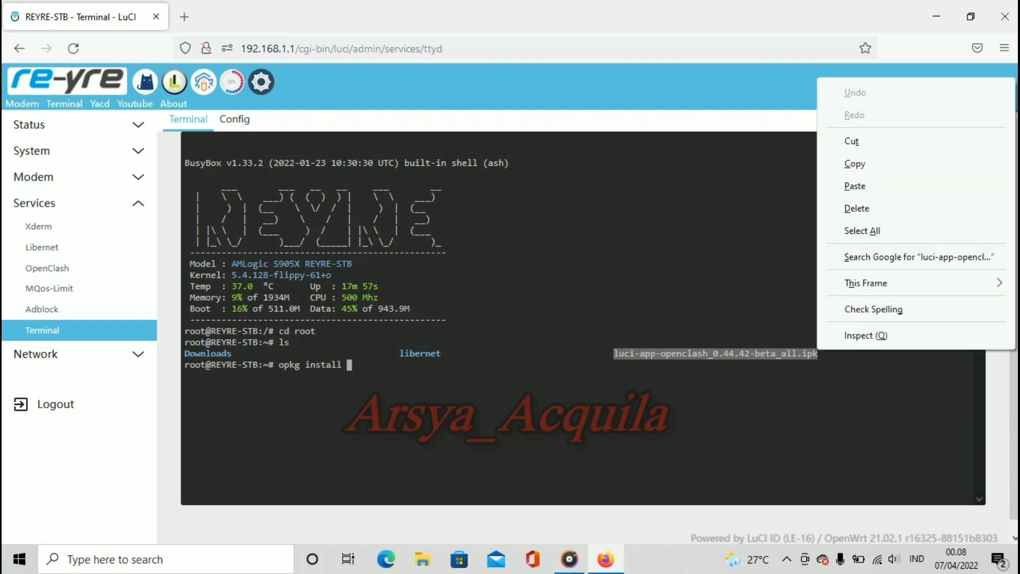
click(856, 164)
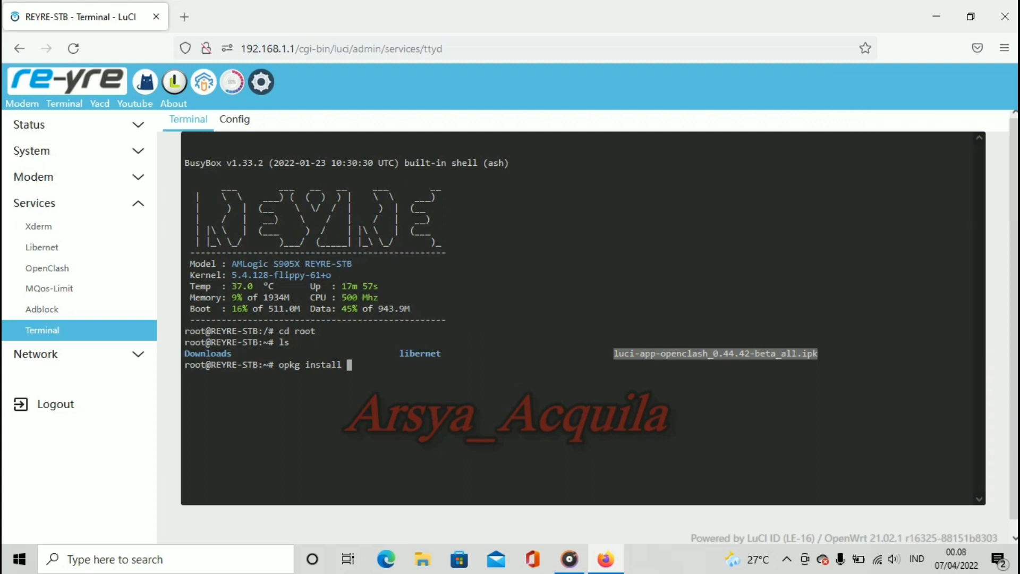
right_click(392, 382)
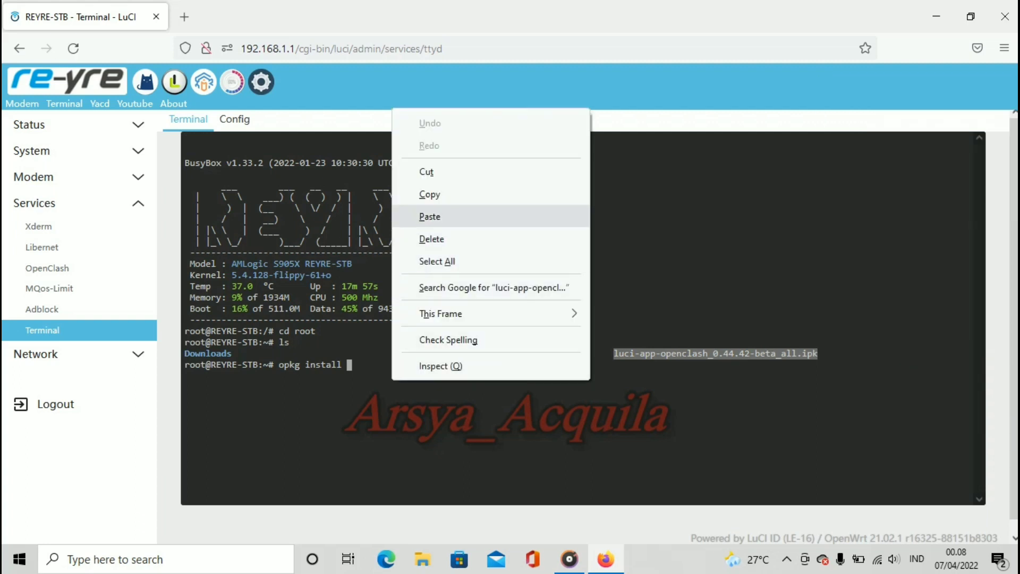
click(430, 216)
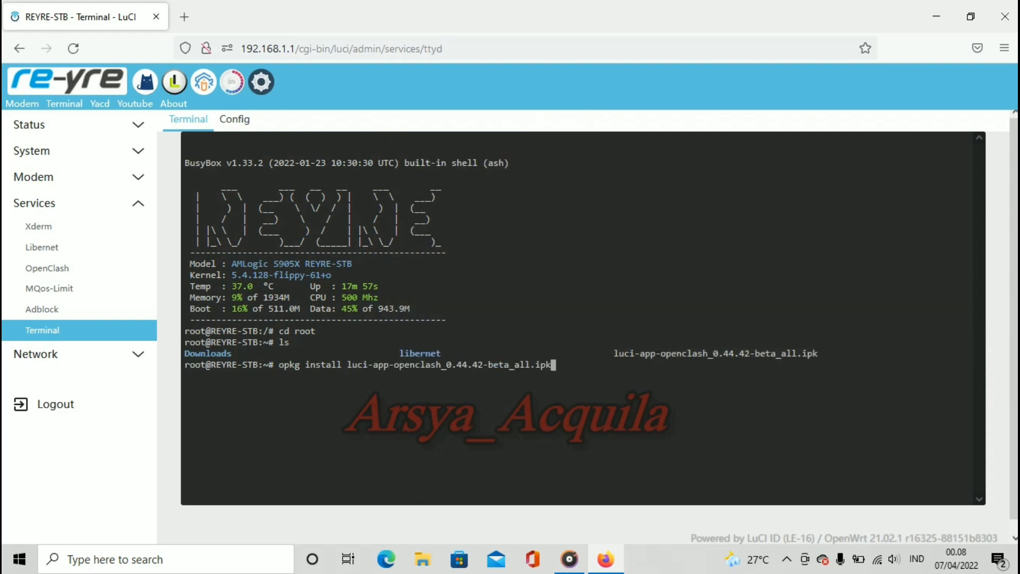
key(Return)
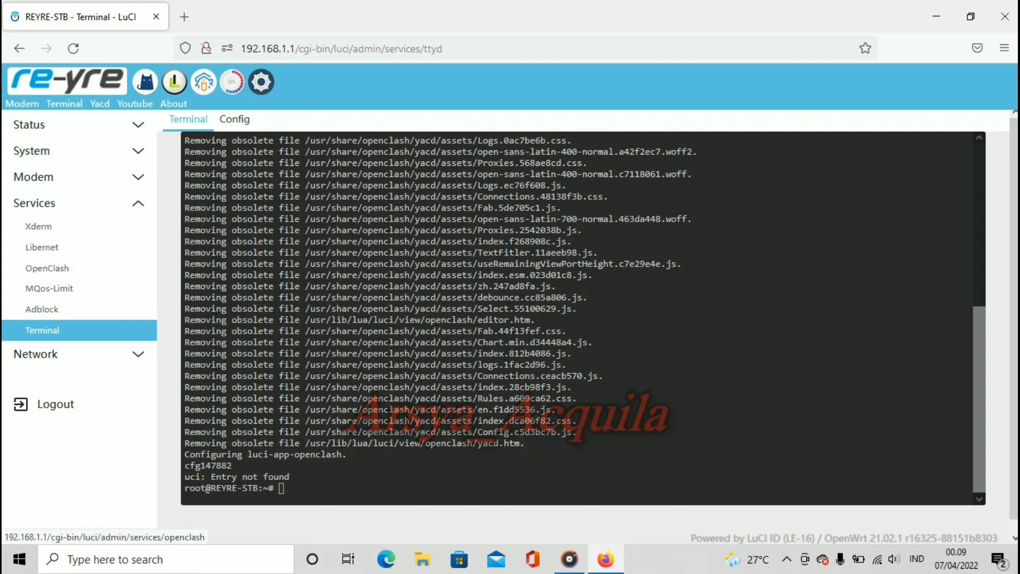
Step: Leave the terminal for OpenClash, review its 0.44.42-beta overview, and launch the Yacd panel
click(47, 268)
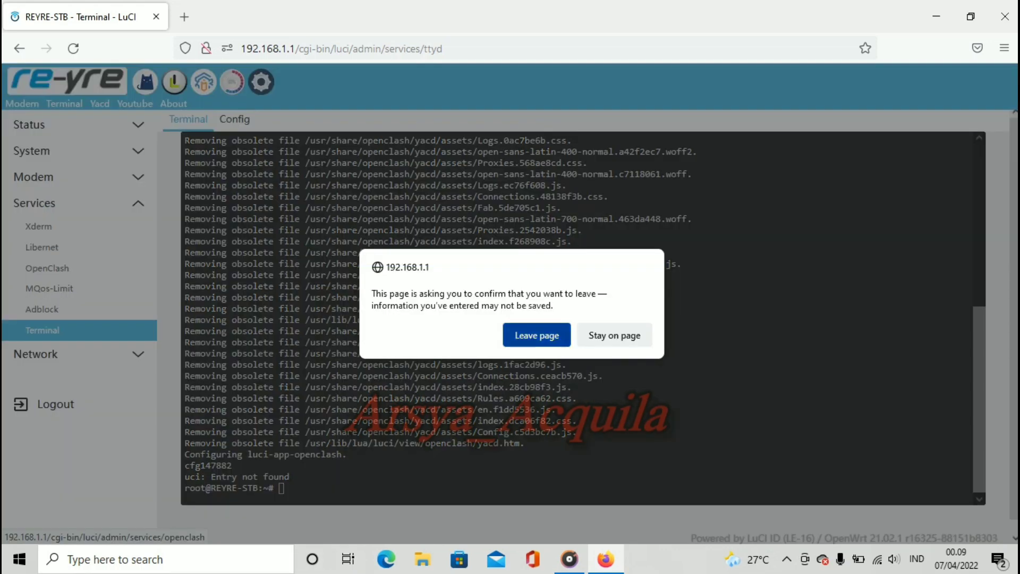
click(531, 335)
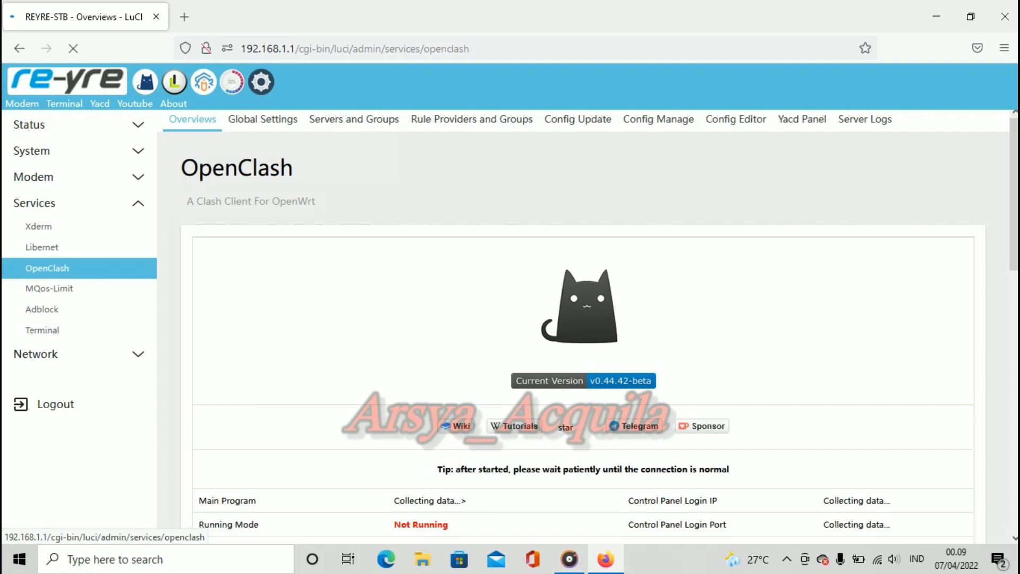
scroll(583, 319, down, 10)
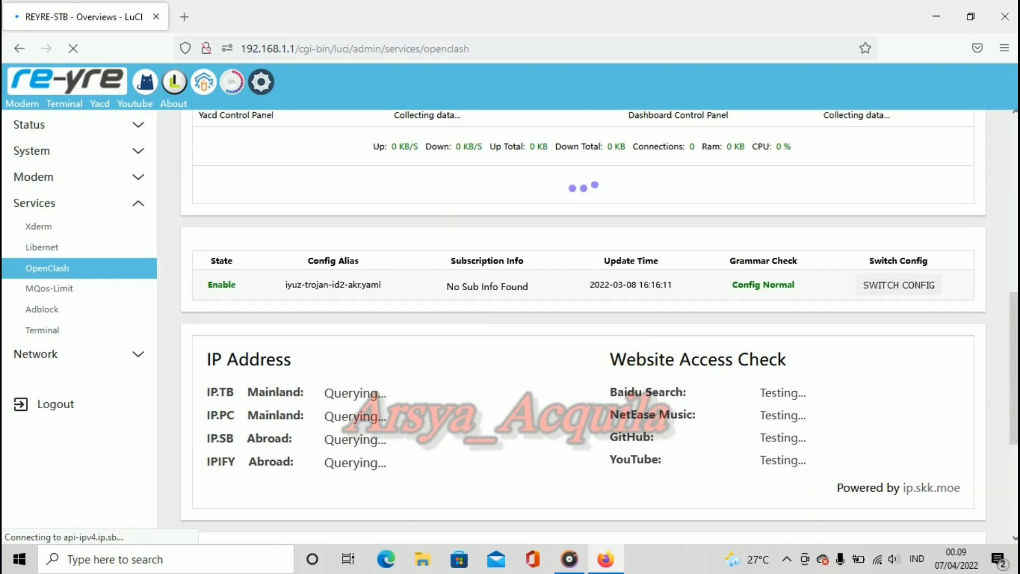
scroll(583, 319, down, 4)
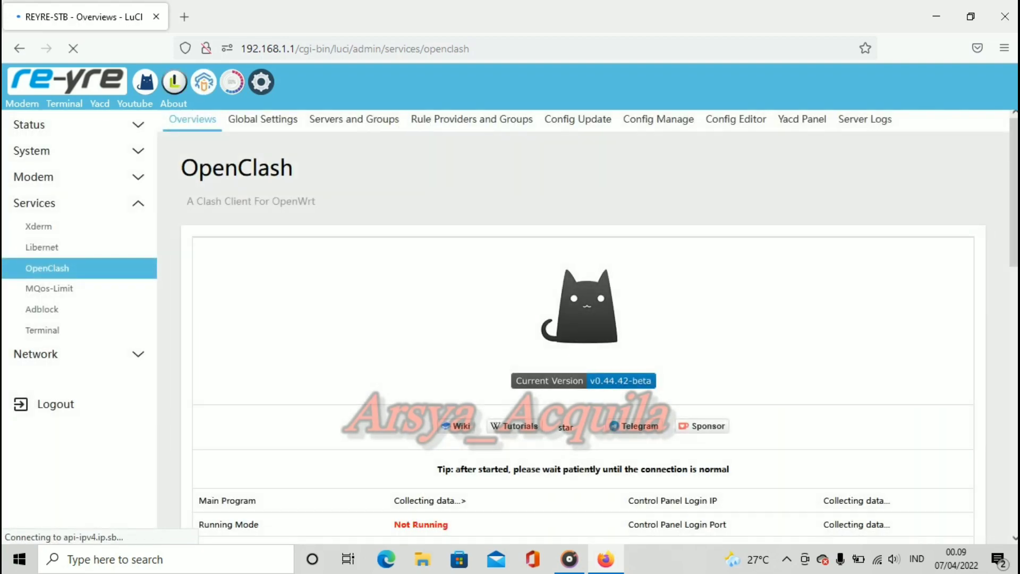
scroll(583, 319, down, 4)
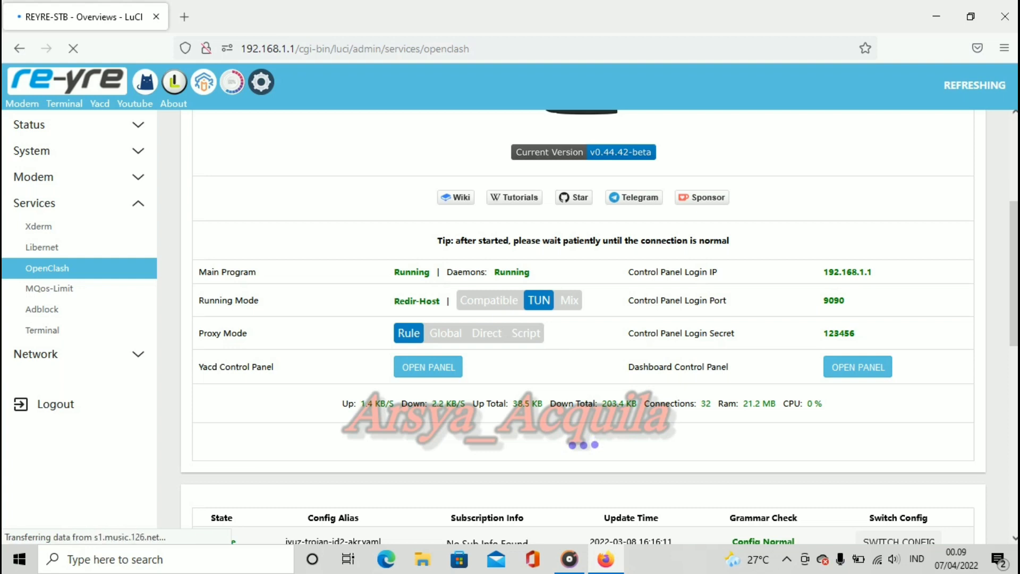
click(429, 366)
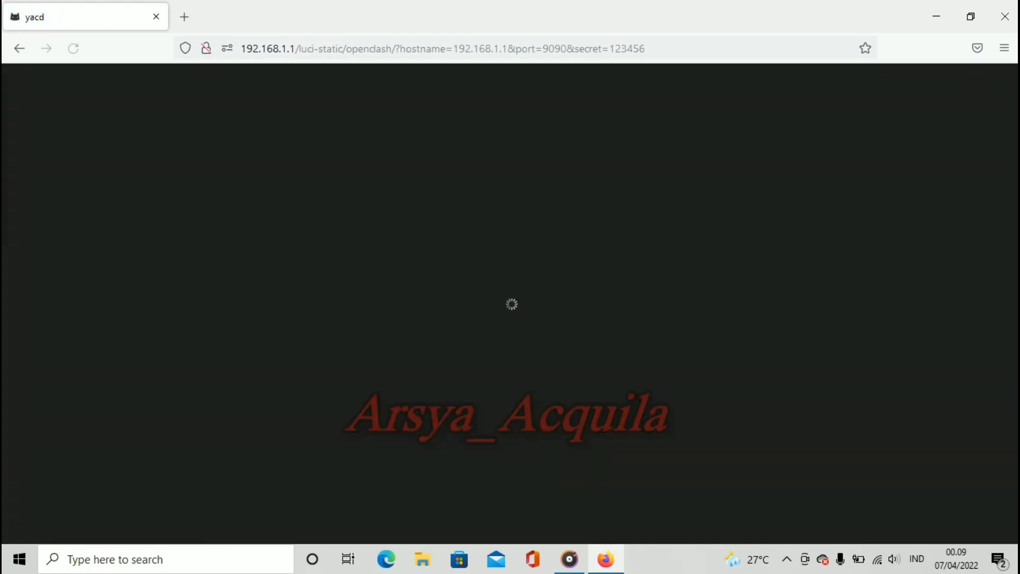
Step: Test the AKRAB group's proxy latency in Yacd, then close it and return to 192.168.1.1
click(64, 120)
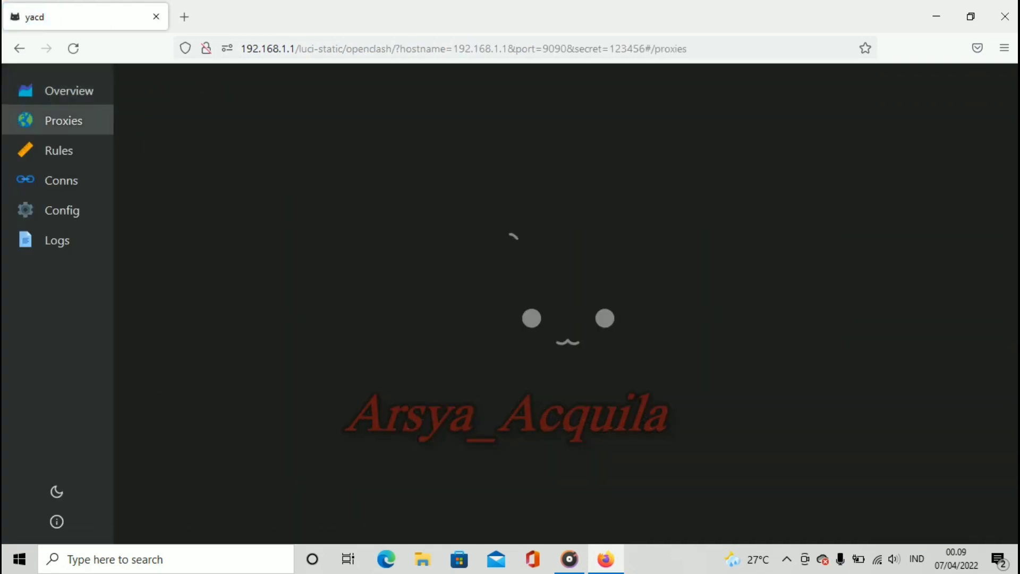
click(313, 140)
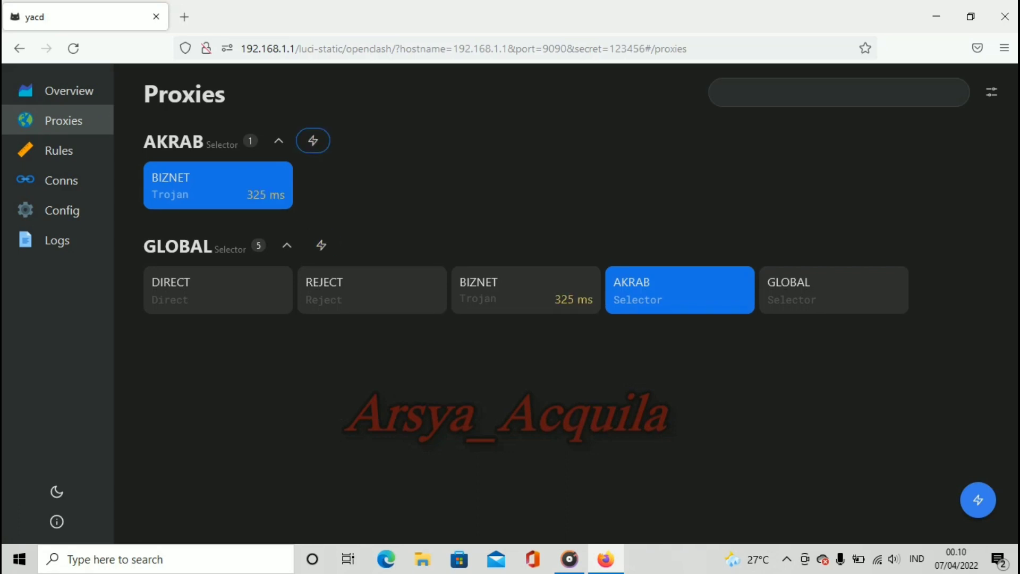
click(184, 16)
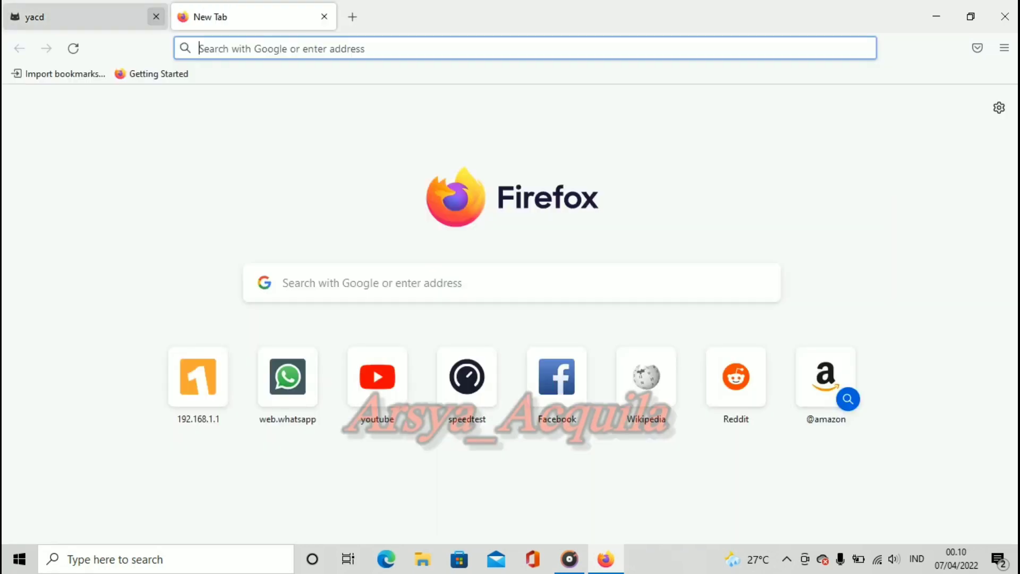
click(156, 16)
click(197, 377)
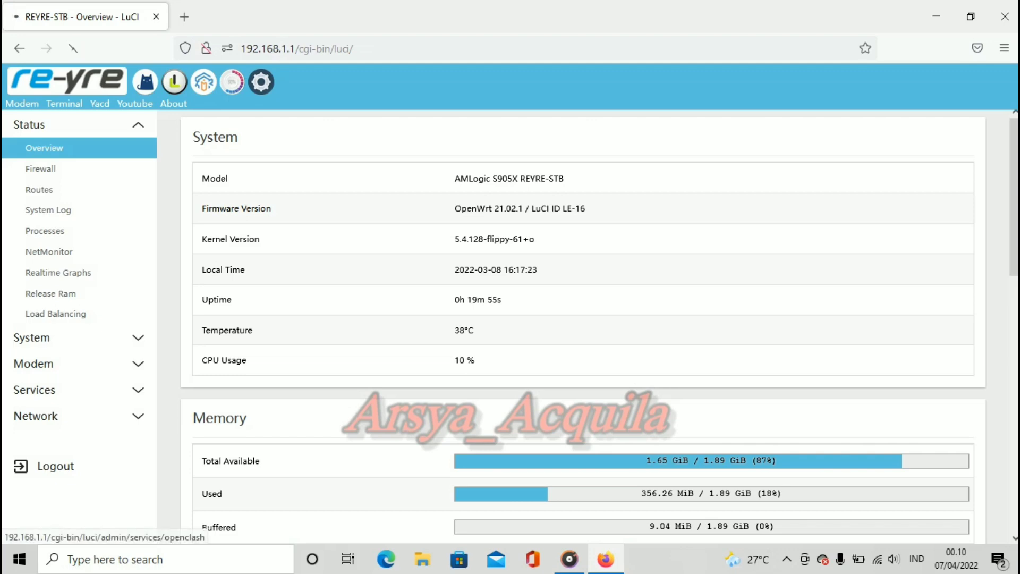
Step: Review the OpenClash IP Address, website check and Credits panels, then minimize Firefox
click(145, 81)
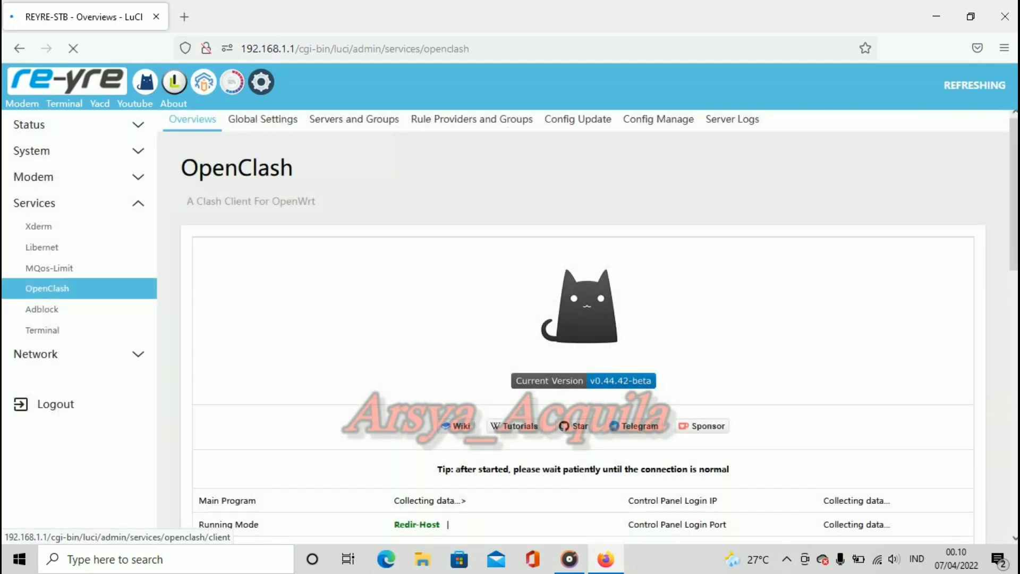
scroll(583, 319, down, 7)
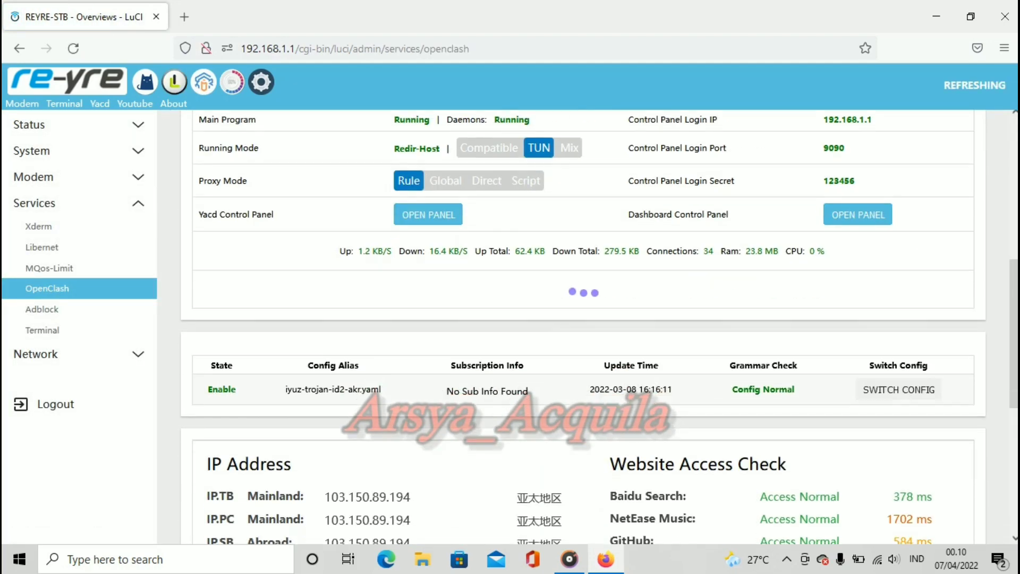
scroll(583, 318, down, 5)
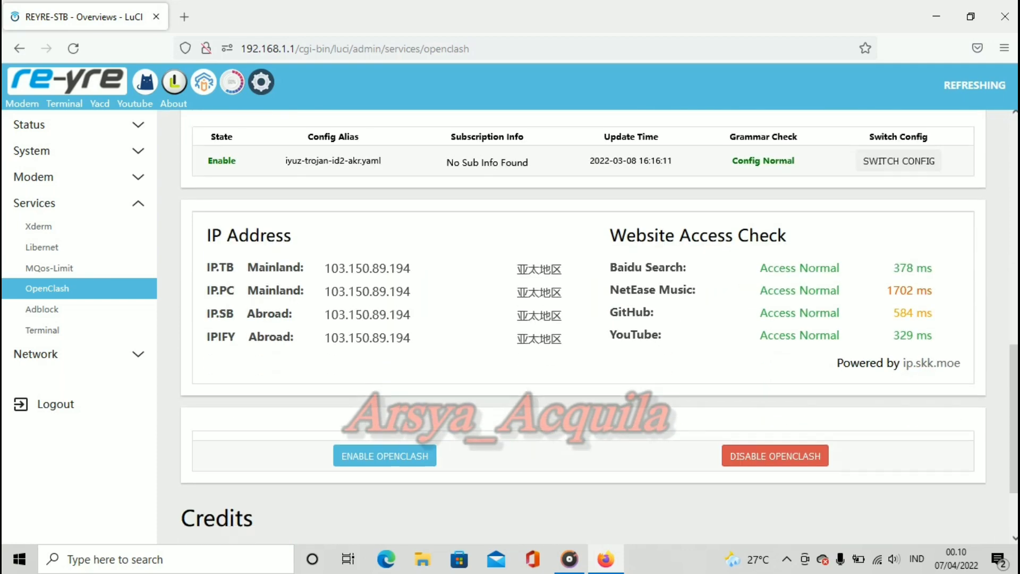
scroll(583, 318, up, 8)
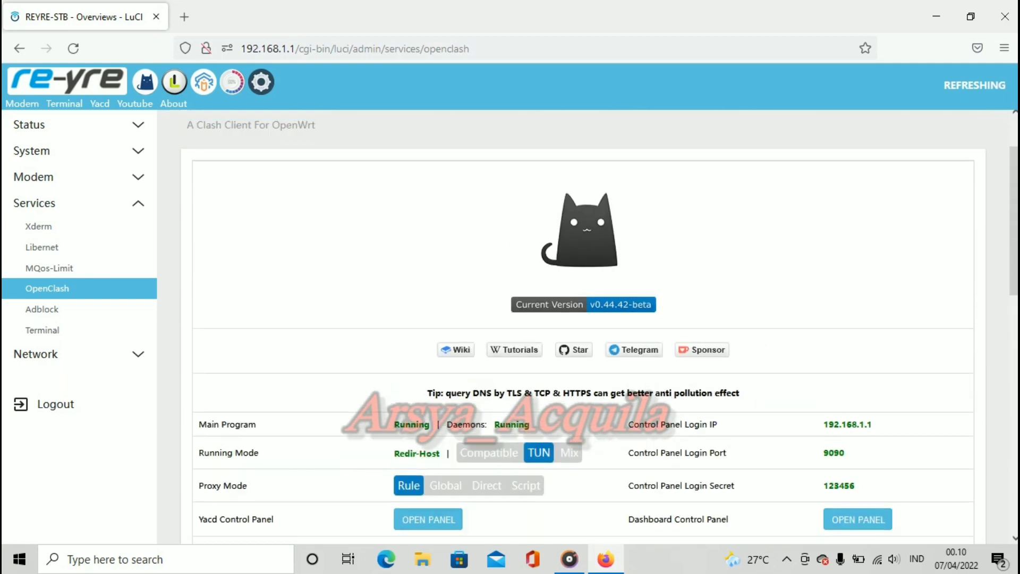
scroll(600, 329, down, 7)
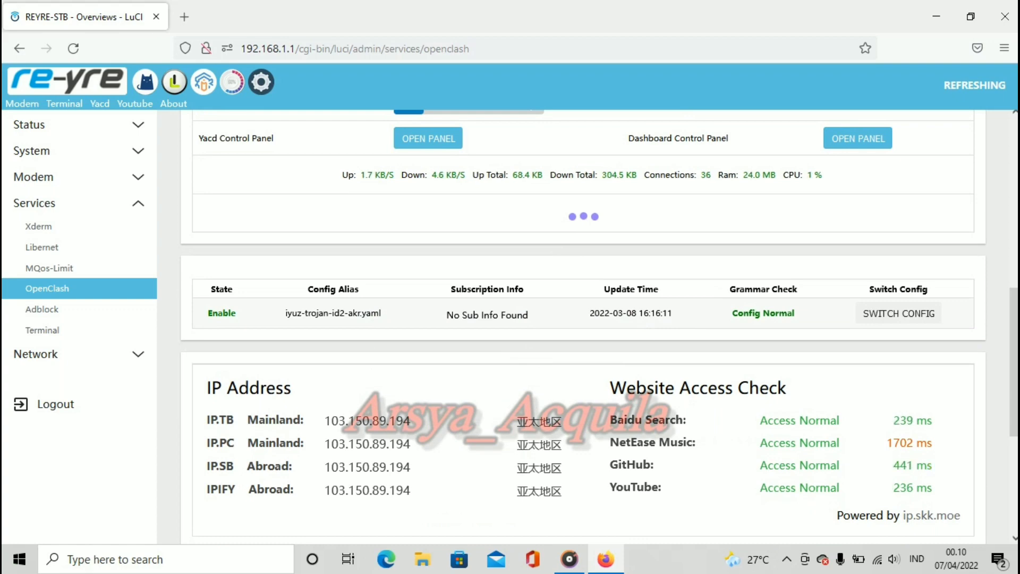
drag(206, 381, 893, 509)
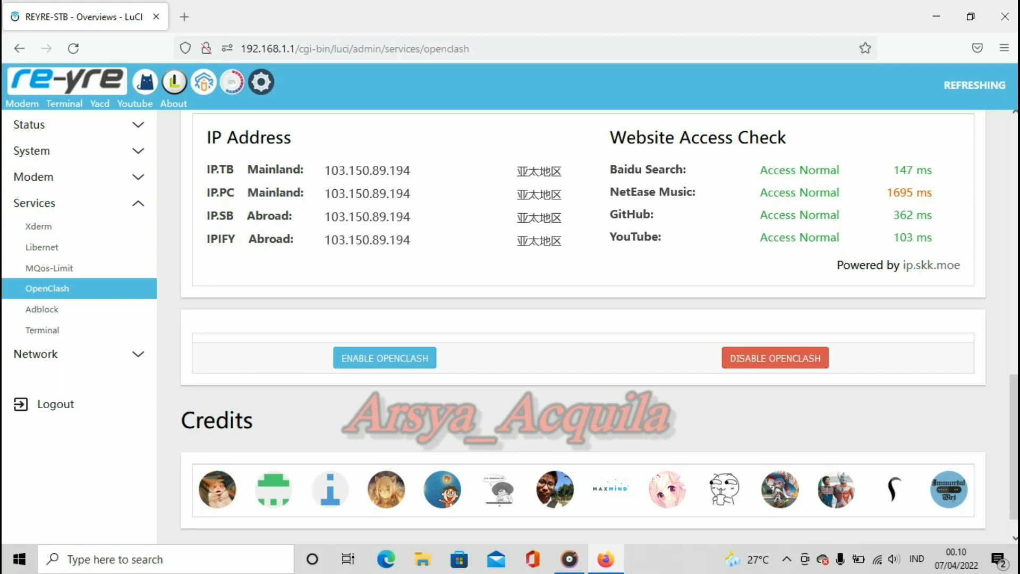
click(937, 17)
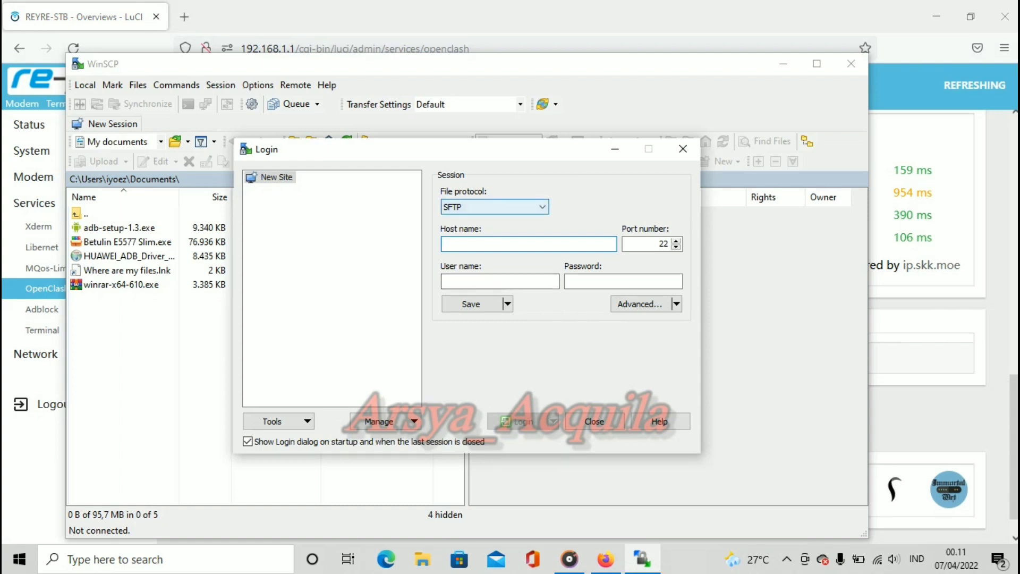
Step: Set the WinSCP login to SCP with host 192.168.1.1, user root and the router password
click(494, 207)
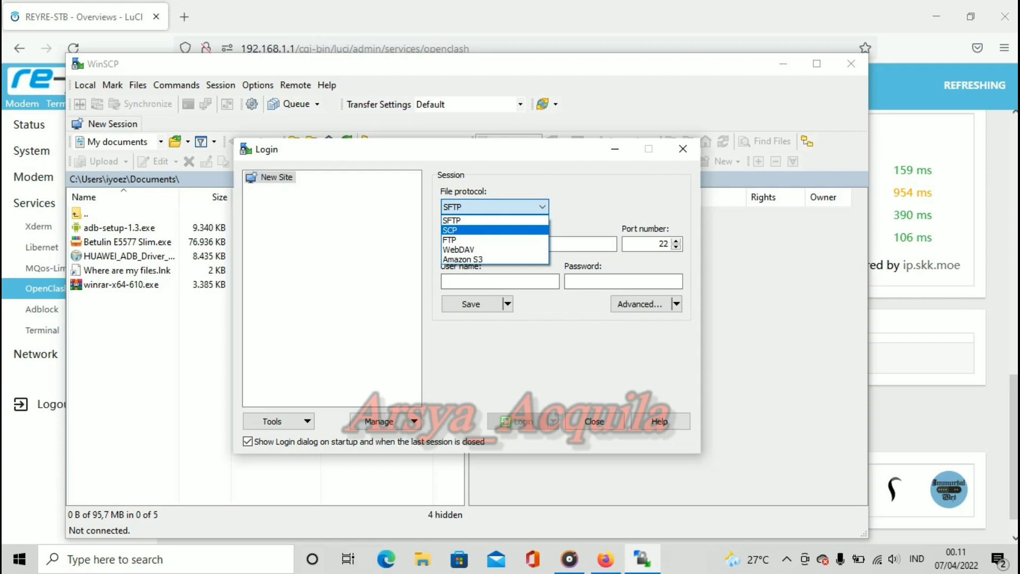
click(450, 229)
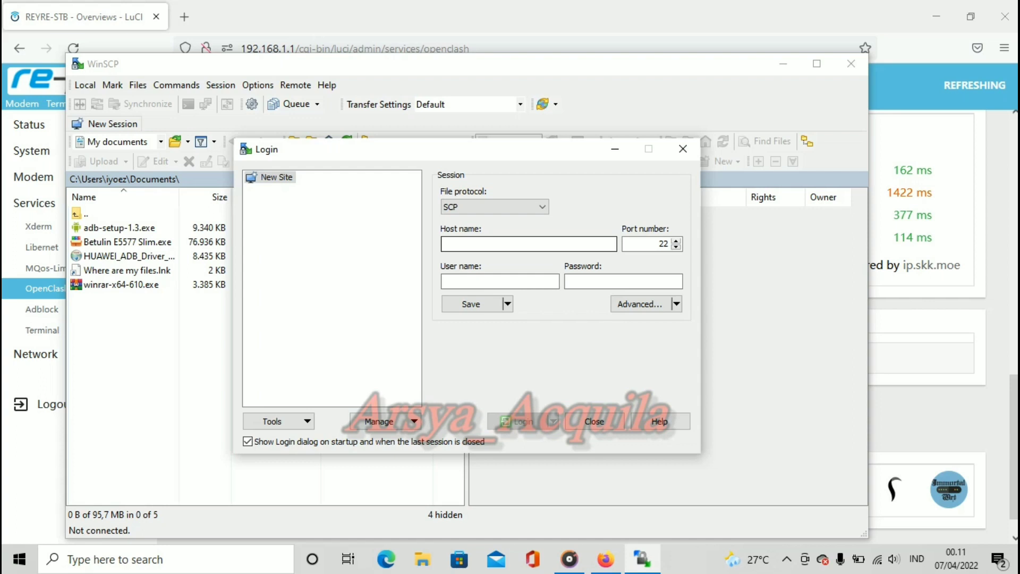
click(528, 244)
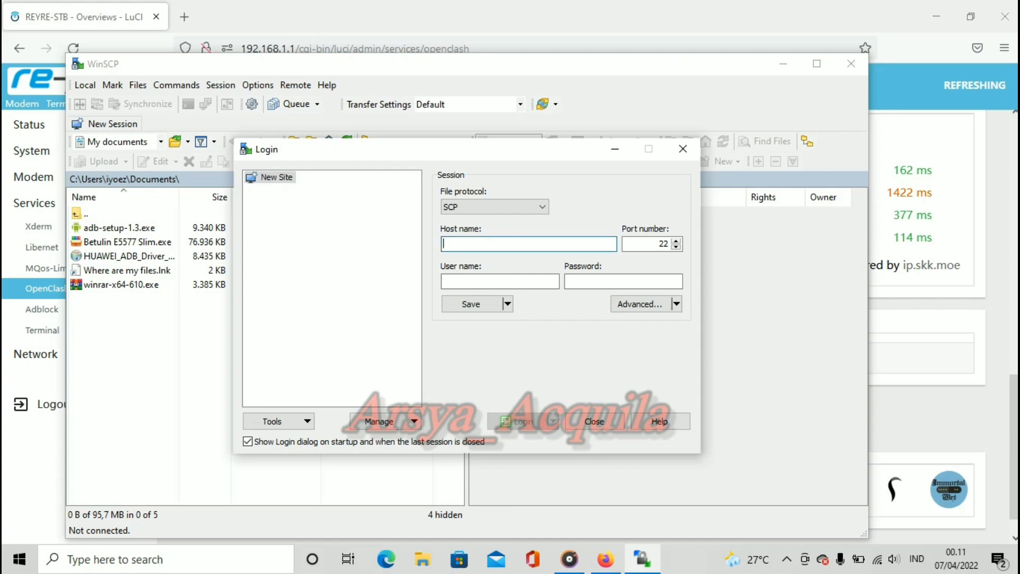
text(1)
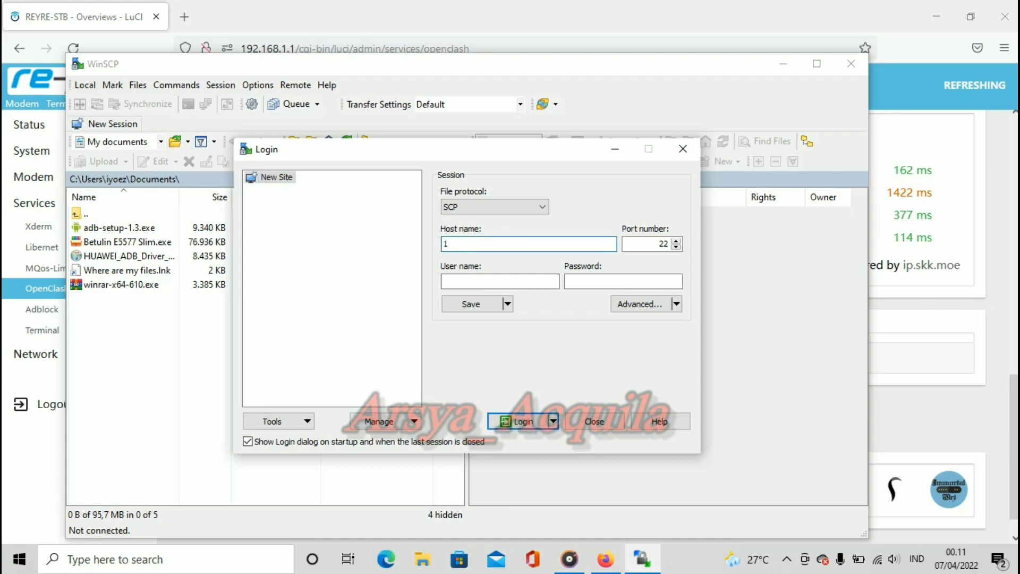
text(92.168.1)
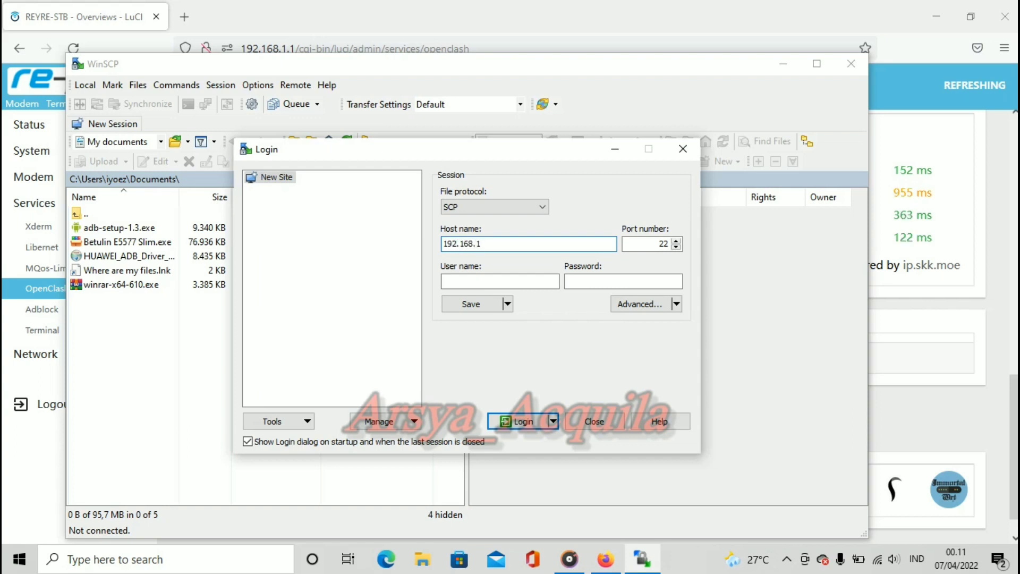
text(.1)
click(500, 281)
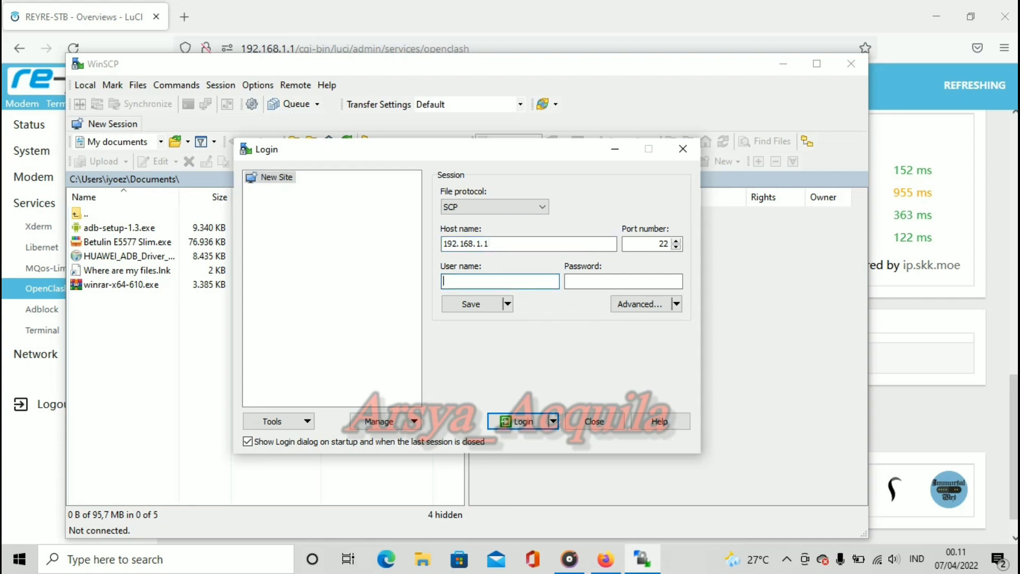
text(root)
click(623, 282)
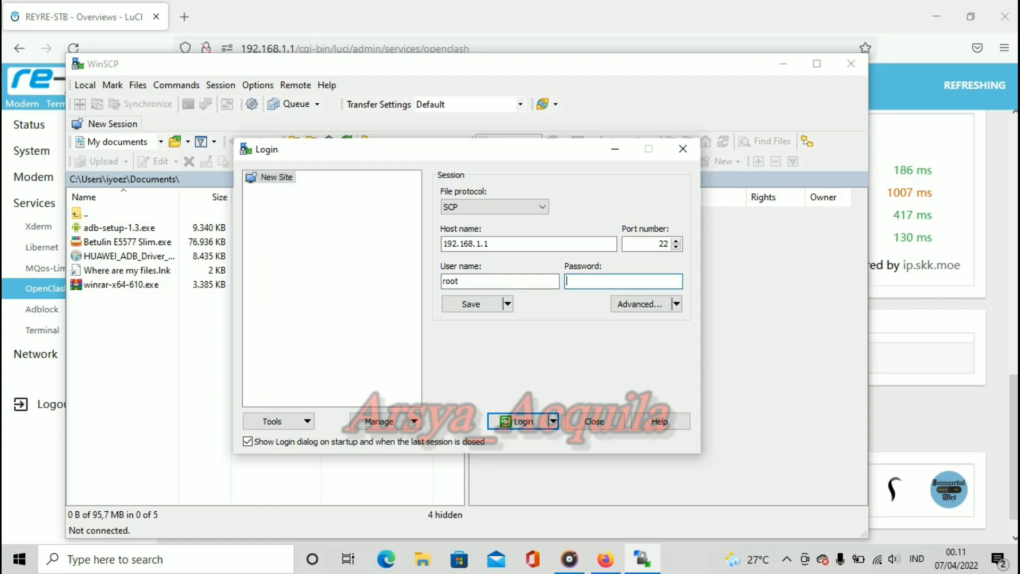
Step: Log in to 192.168.1.1, accept the updated host key, and go to the root directory
key(Return)
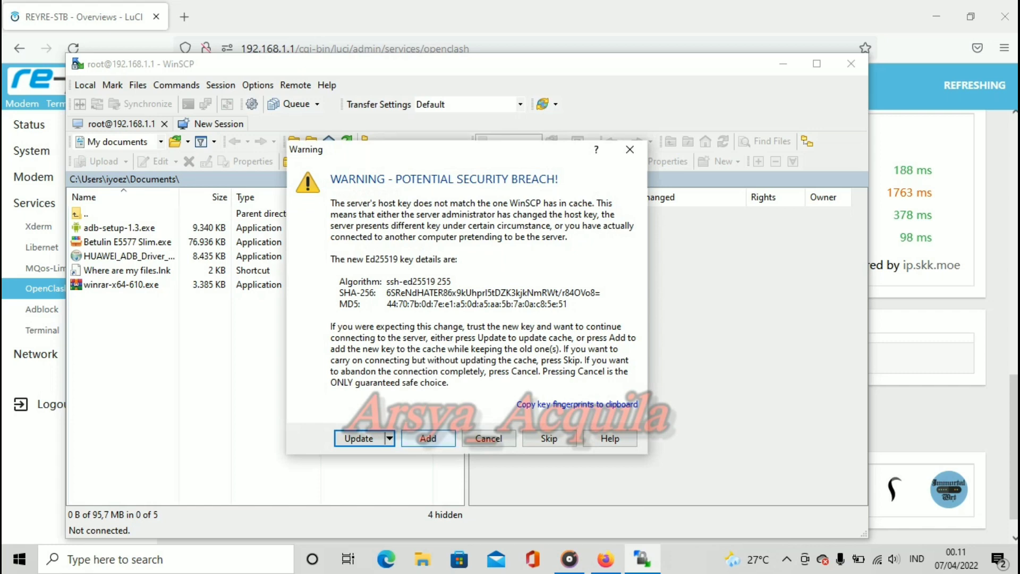
key(Return)
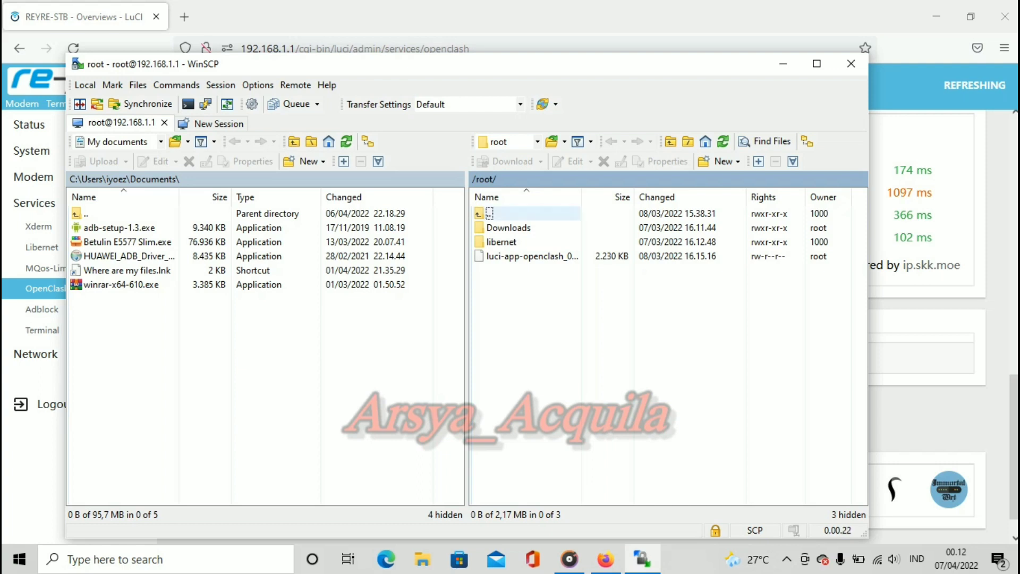
key(Return)
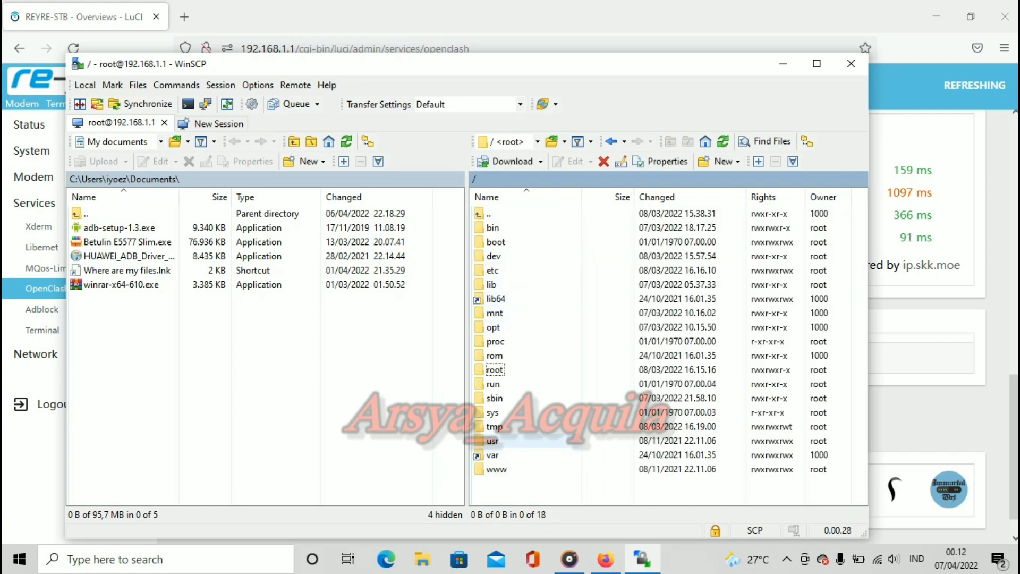
Step: Browse to /usr/lib/lua/luci/view/openclash and select myip.htm
double_click(493, 441)
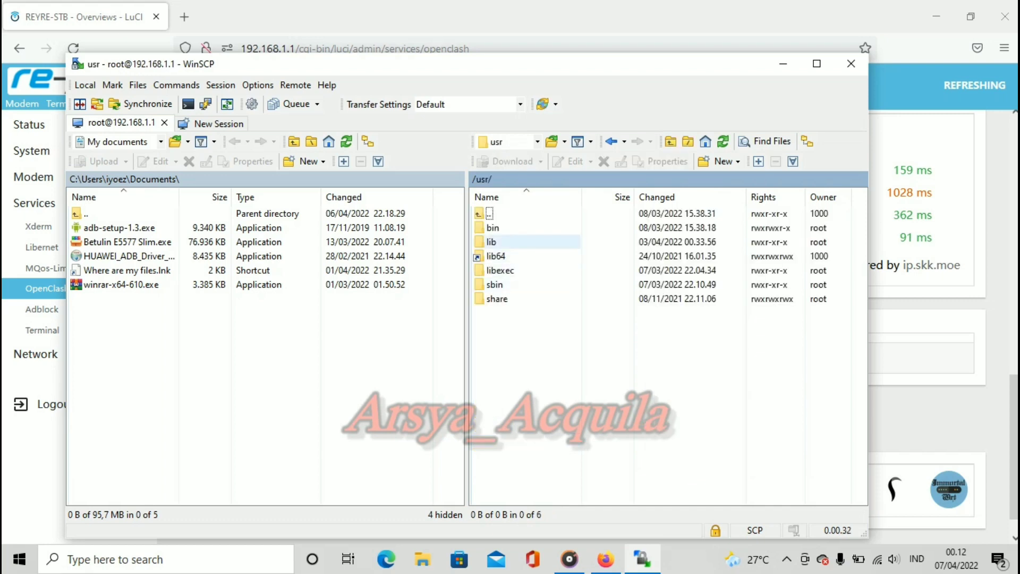
double_click(492, 242)
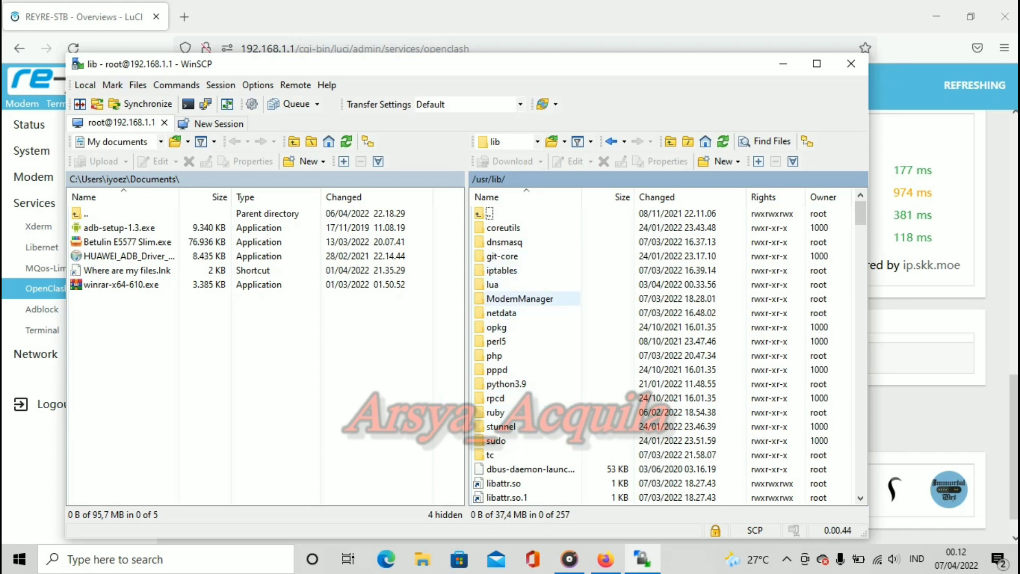
double_click(499, 284)
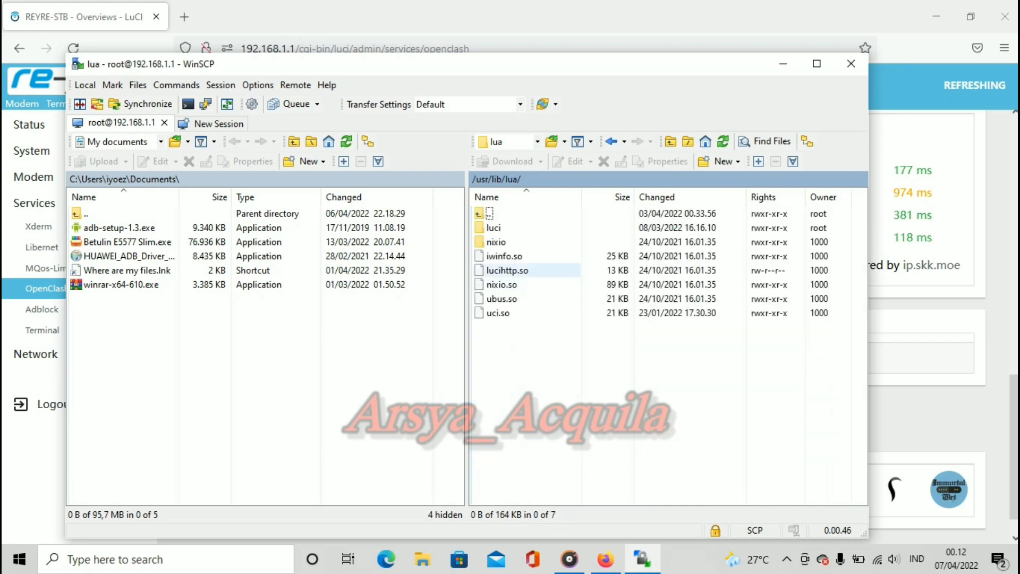
double_click(493, 228)
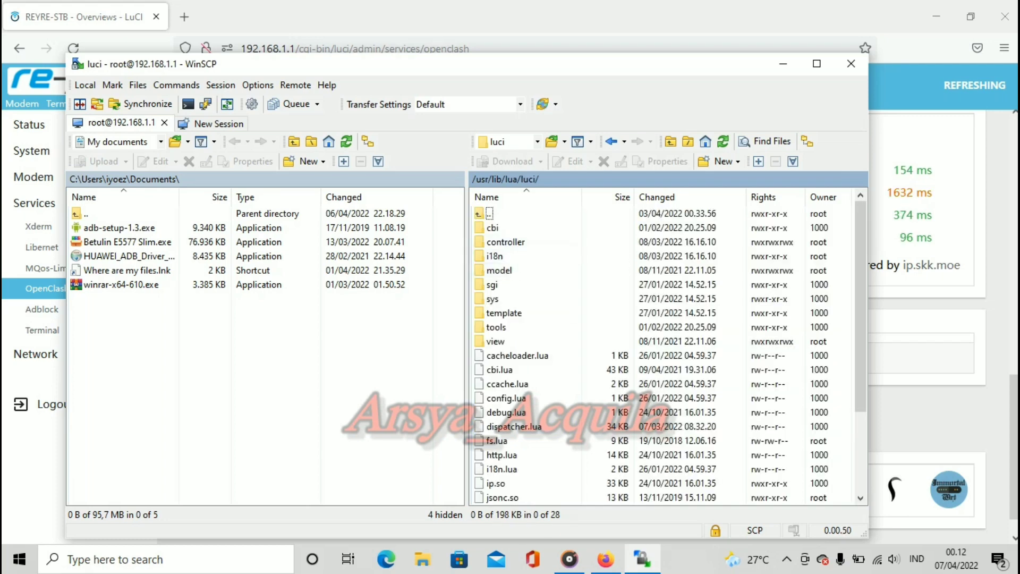
double_click(497, 342)
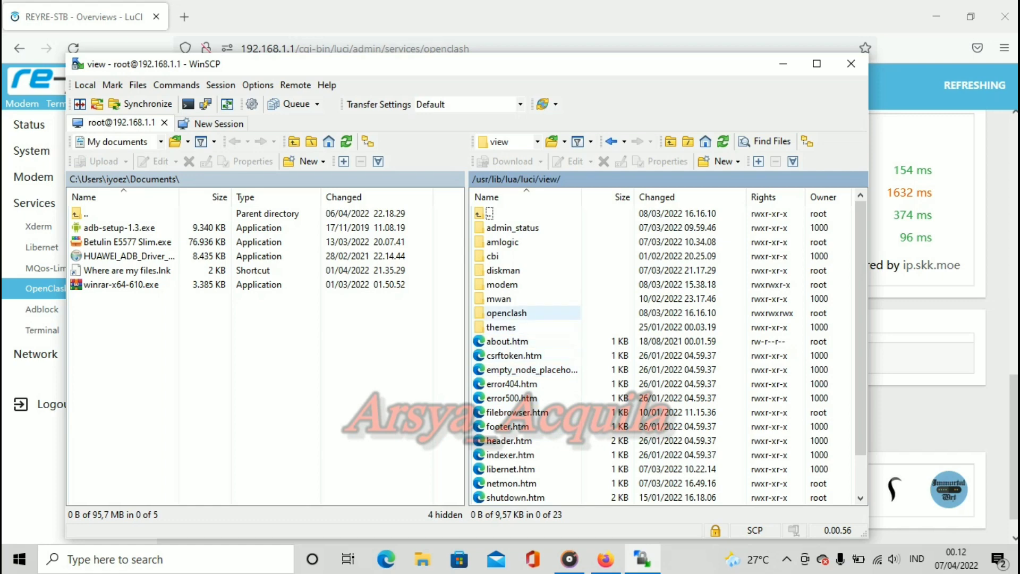
double_click(506, 313)
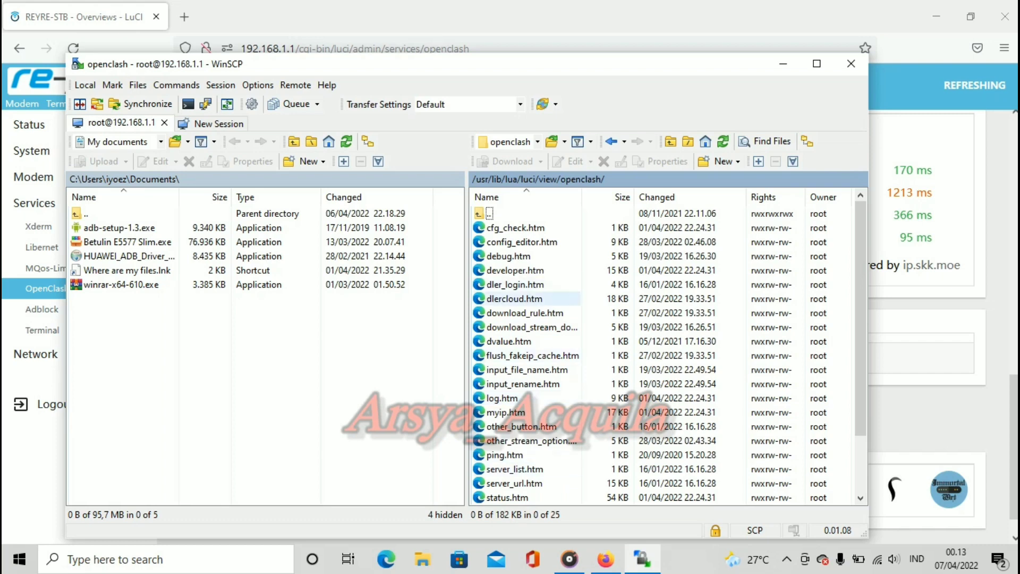
scroll(532, 328, down, 2)
scroll(532, 355, up, 2)
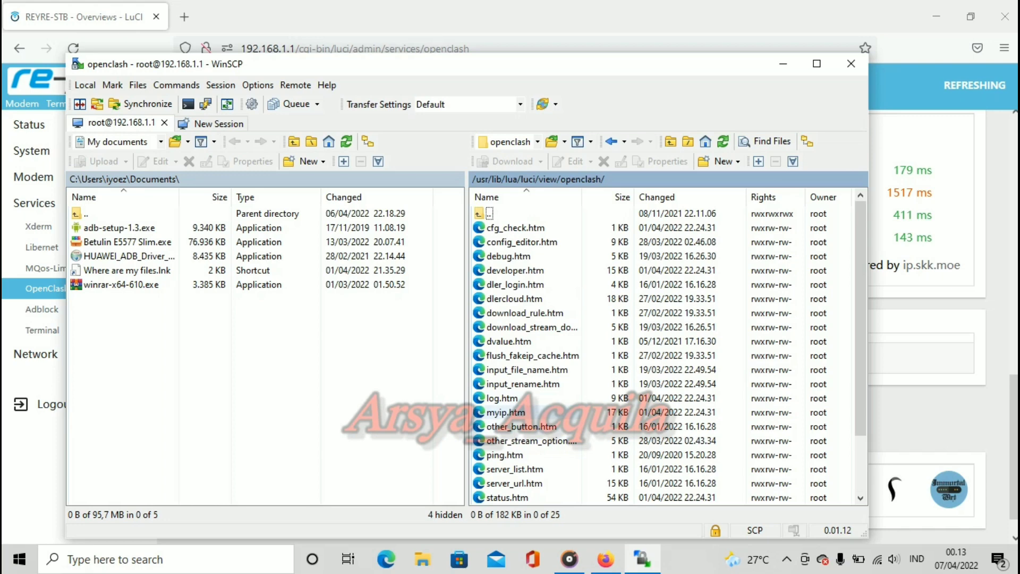
click(505, 412)
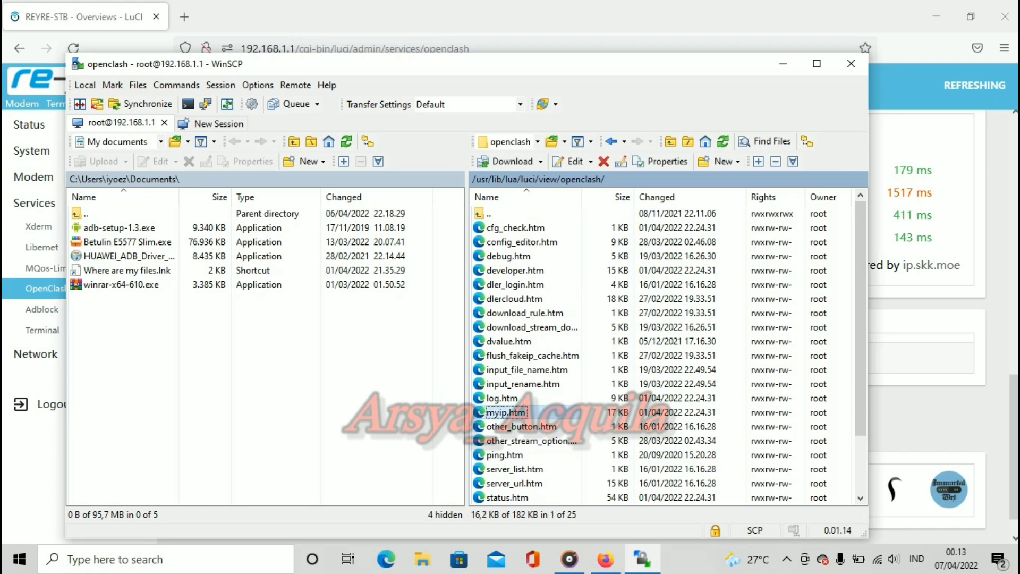
key(Return)
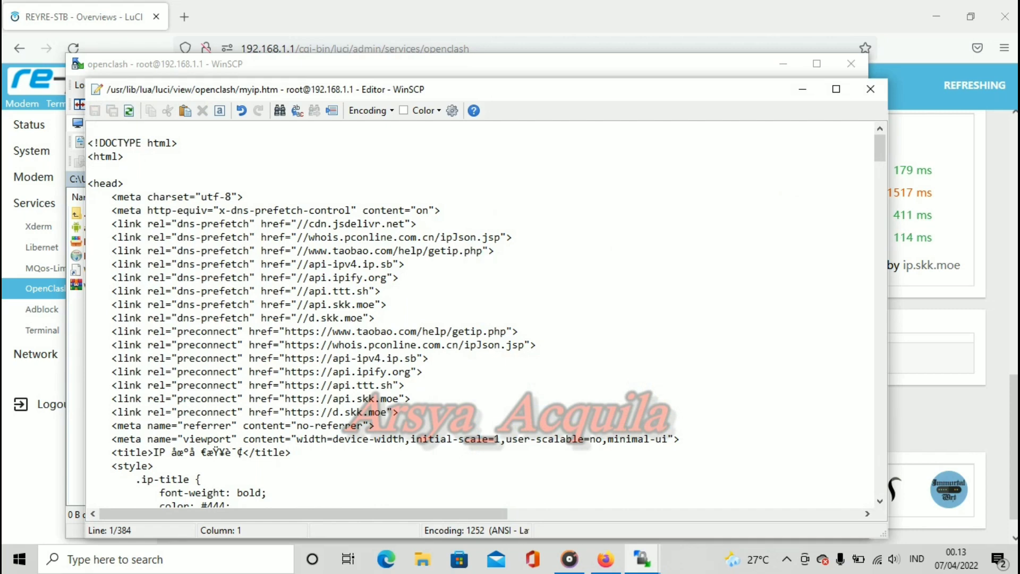
scroll(478, 313, down, 5)
scroll(479, 314, down, 15)
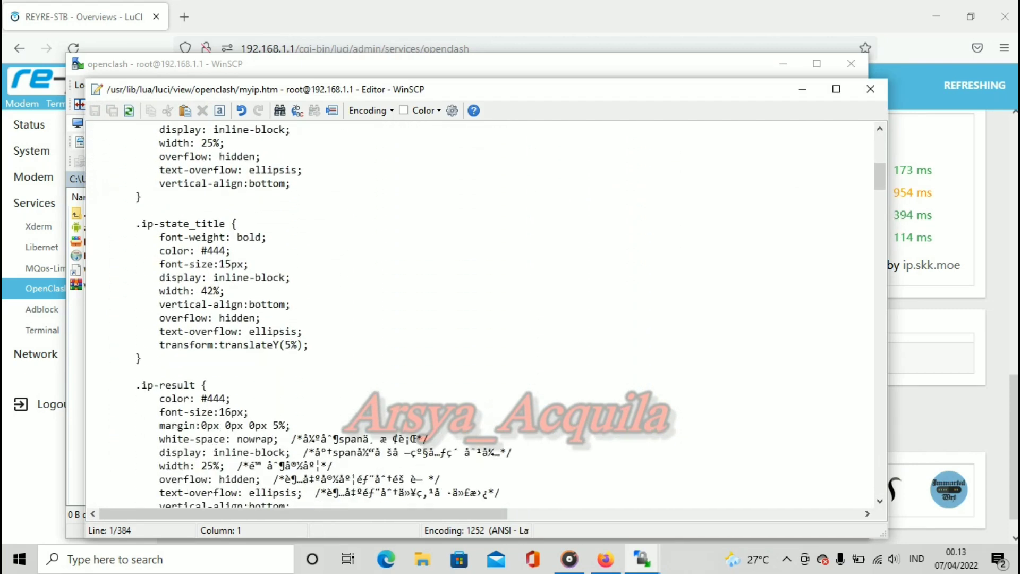
scroll(479, 314, down, 20)
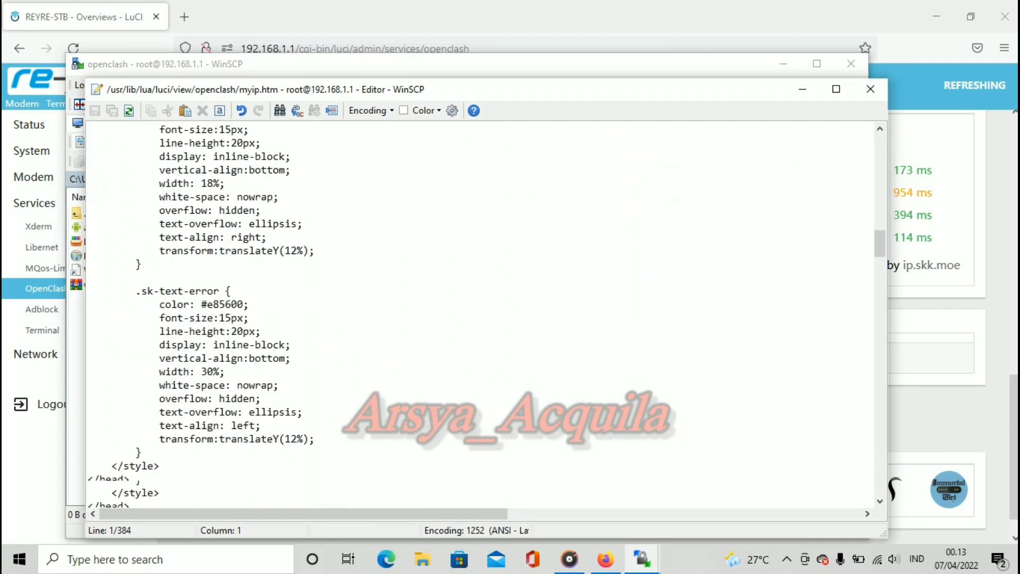
scroll(478, 313, down, 17)
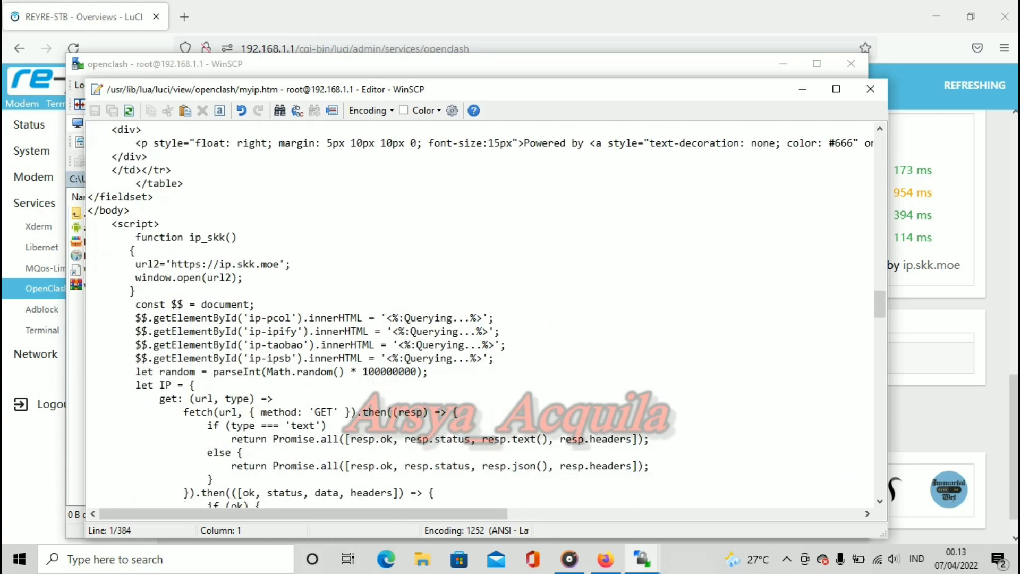
scroll(478, 314, down, 16)
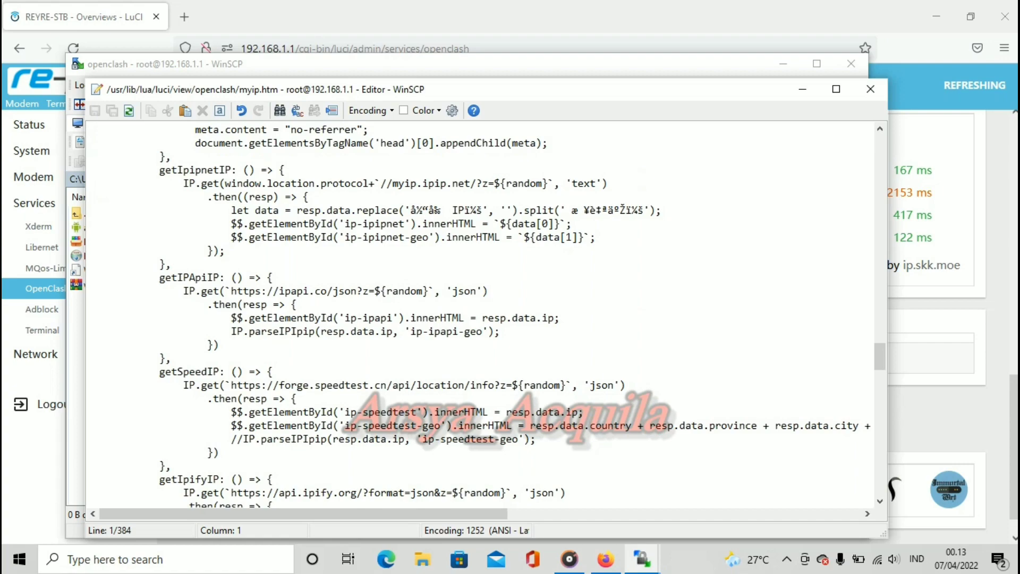
scroll(478, 313, down, 20)
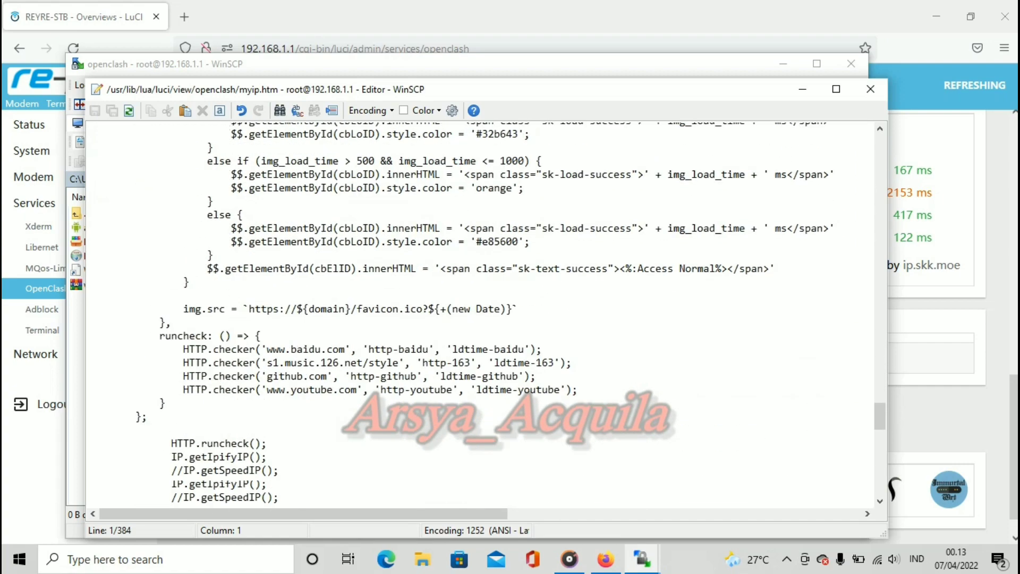
scroll(478, 313, down, 20)
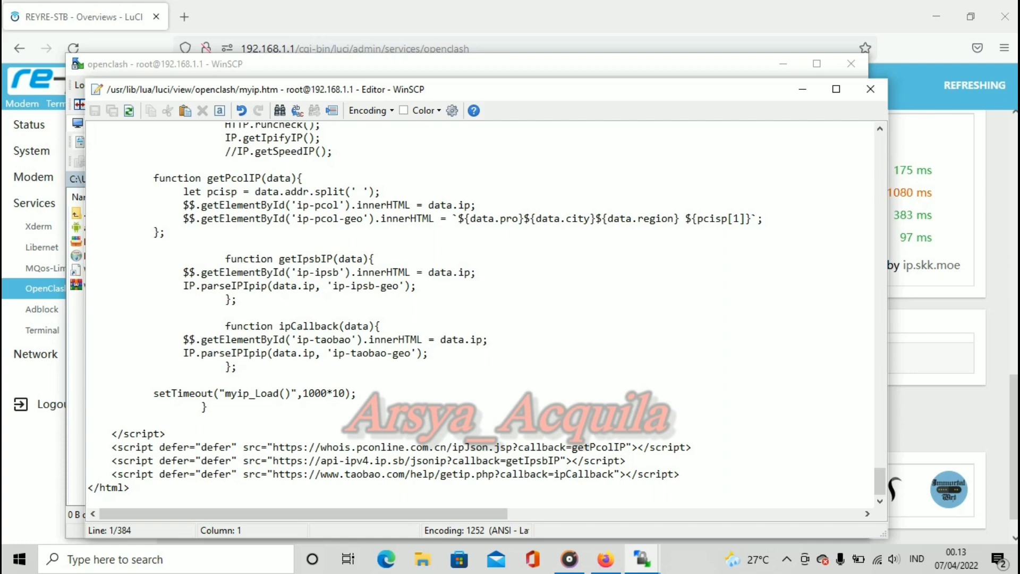
Step: Select and delete myip.htm's code from <head> to the end, leaving bare html tags
drag(685, 473, 183, 129)
scroll(479, 313, up, 12)
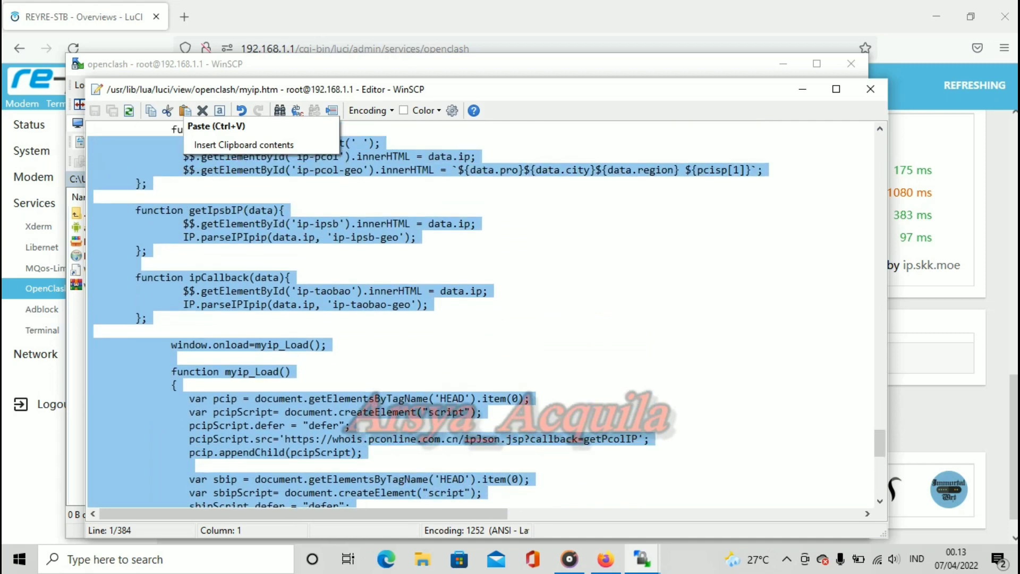
scroll(478, 314, up, 9)
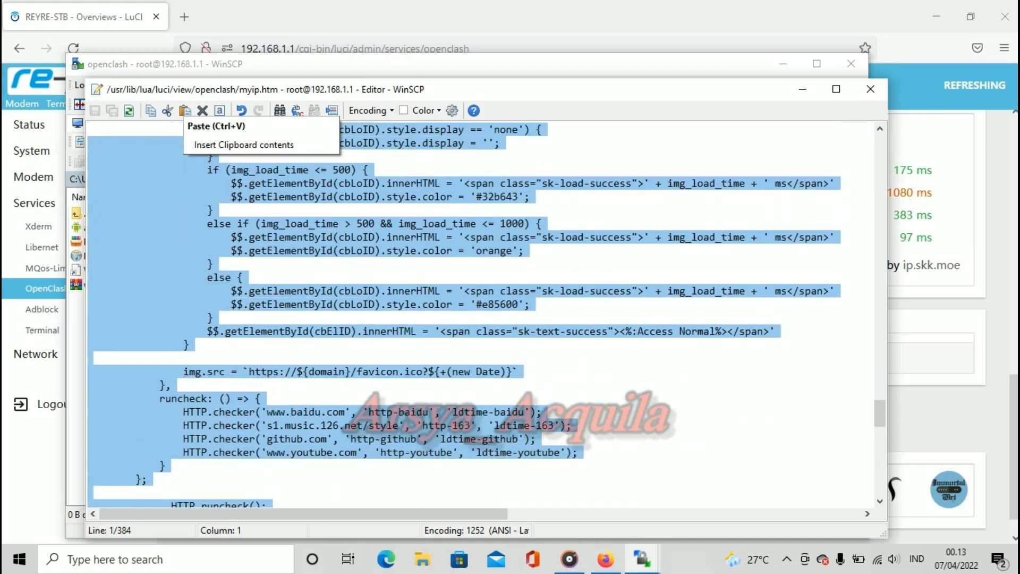
scroll(478, 314, up, 10)
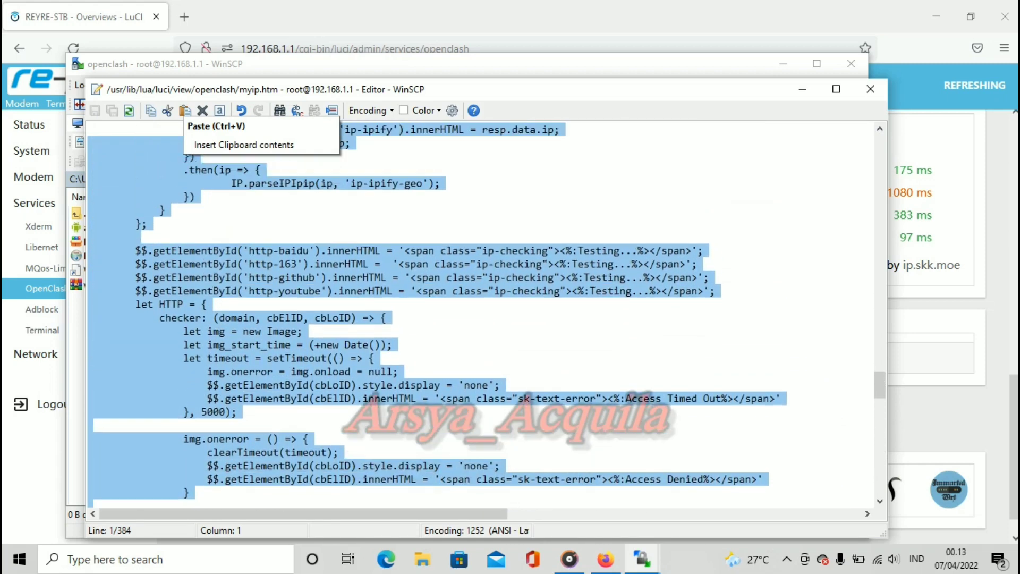
scroll(478, 313, up, 10)
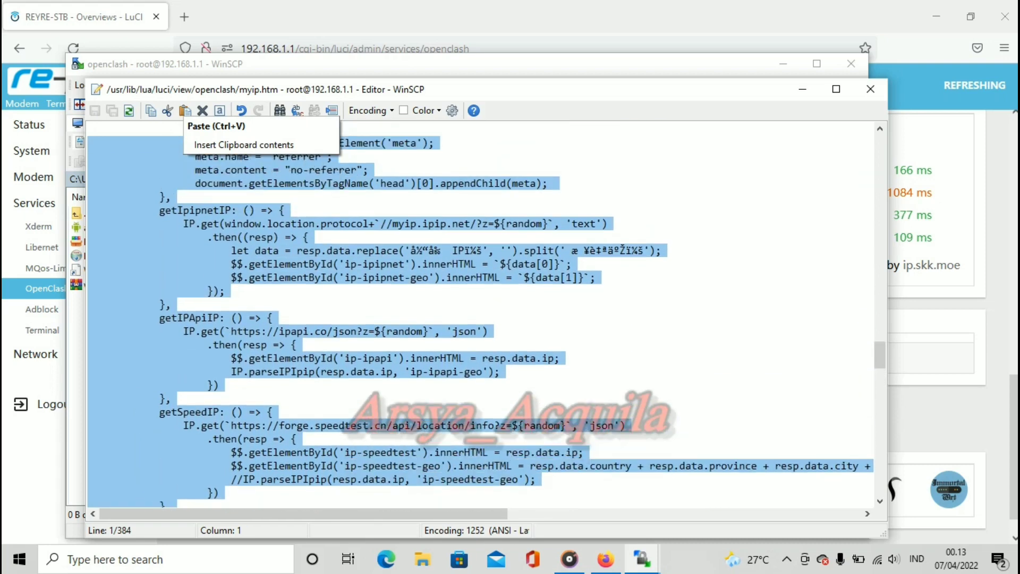
scroll(478, 313, up, 12)
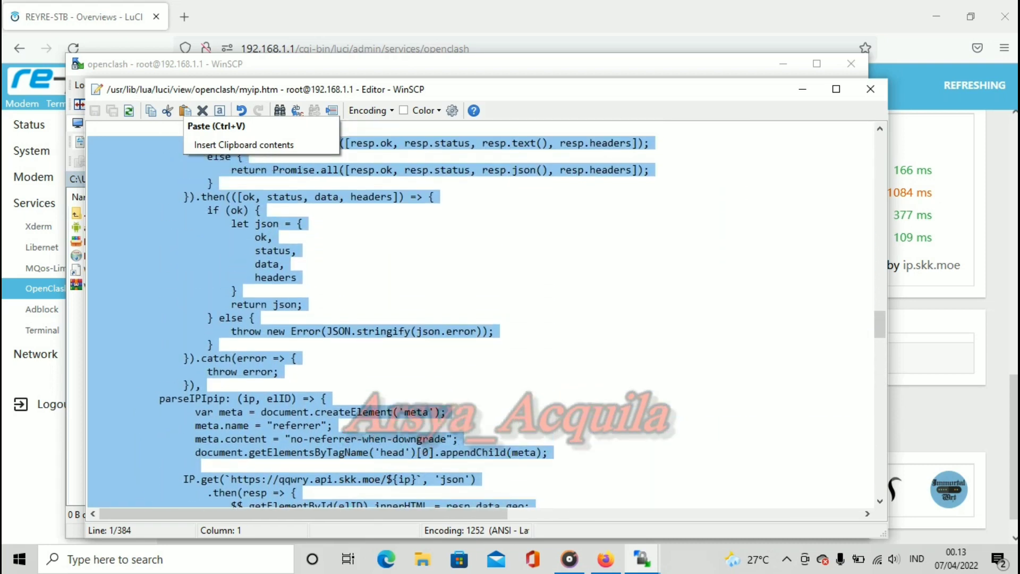
scroll(478, 314, up, 11)
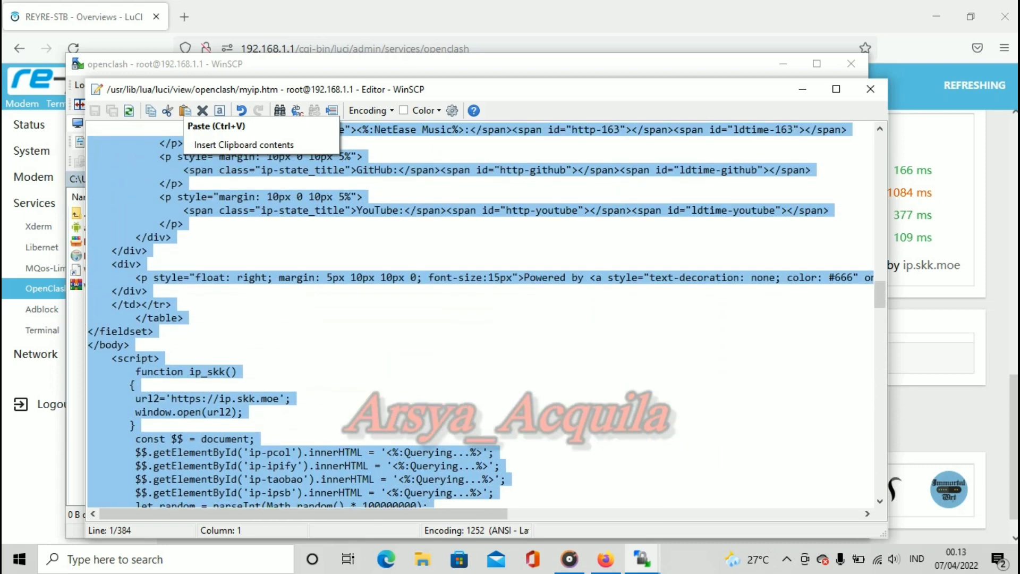
scroll(478, 313, up, 11)
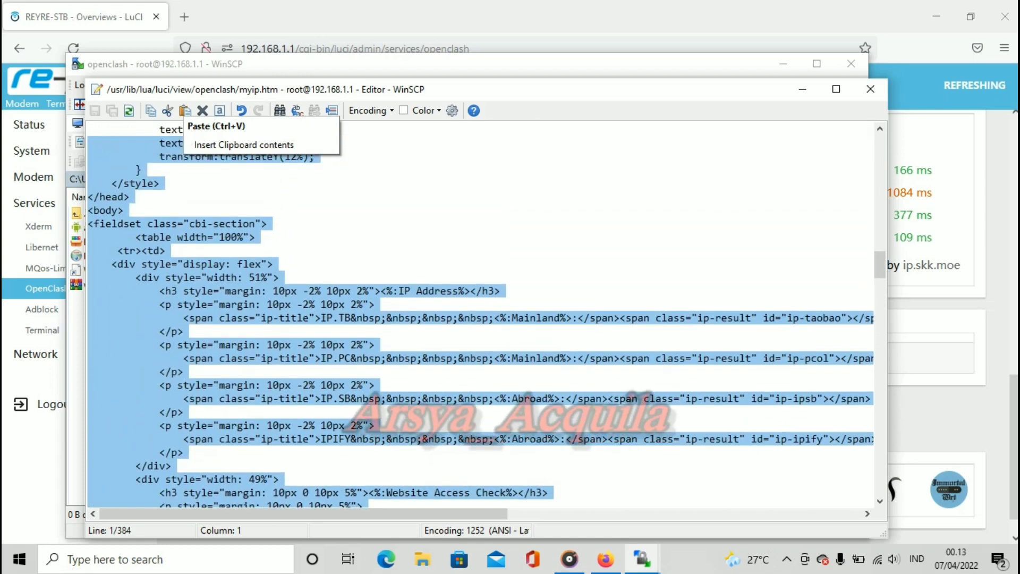
scroll(479, 314, up, 10)
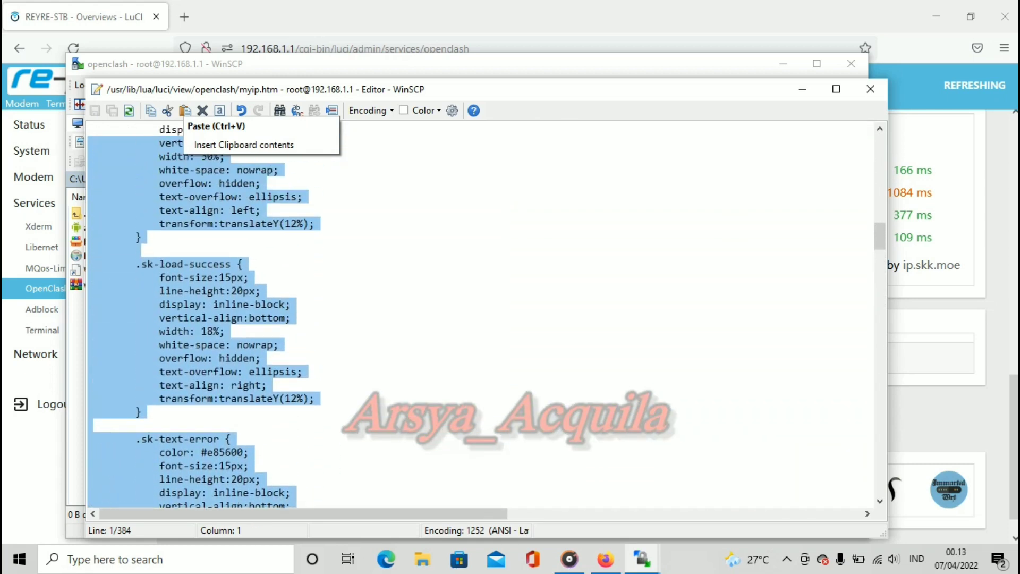
scroll(478, 313, up, 10)
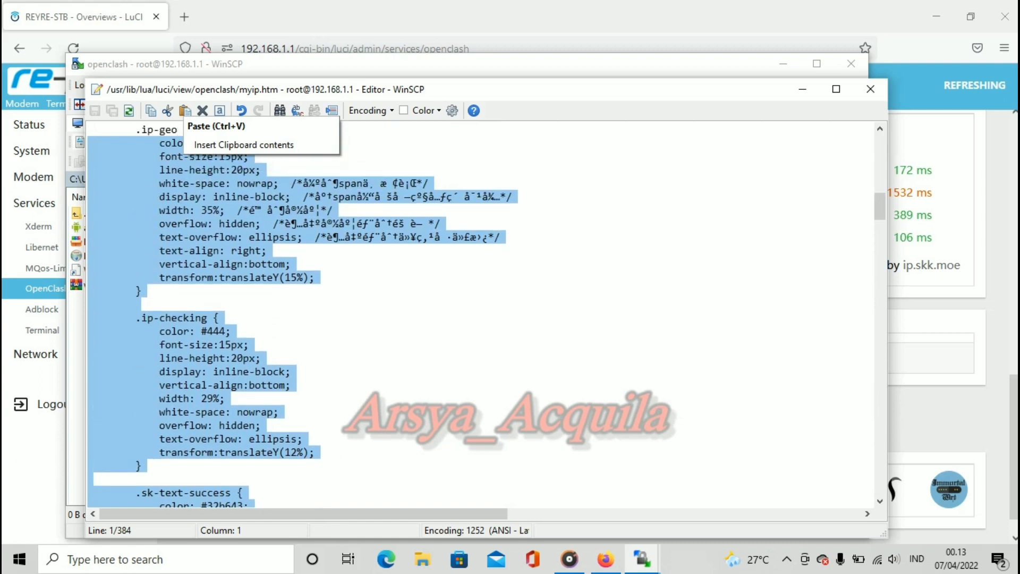
scroll(479, 313, up, 11)
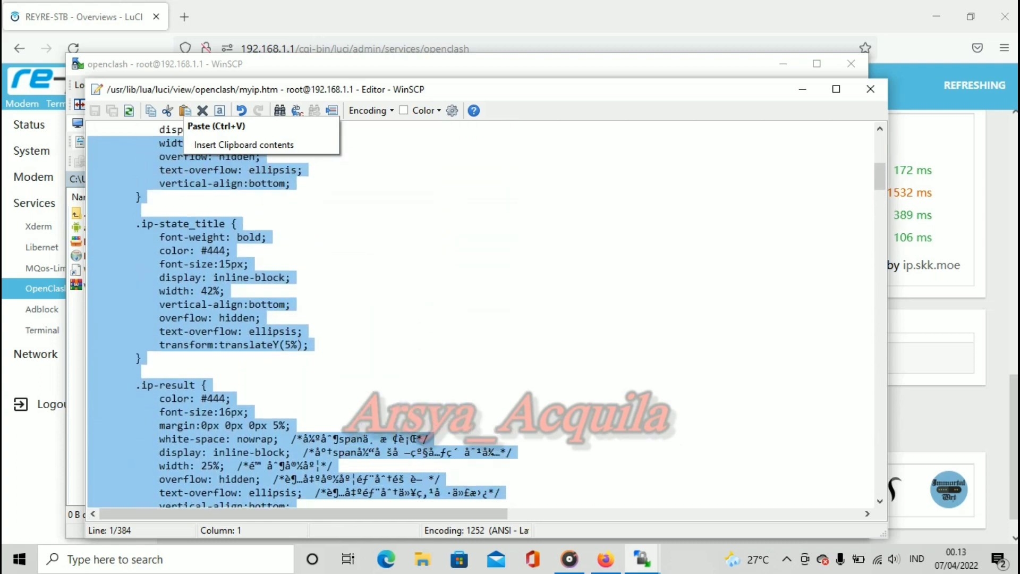
scroll(478, 314, up, 2)
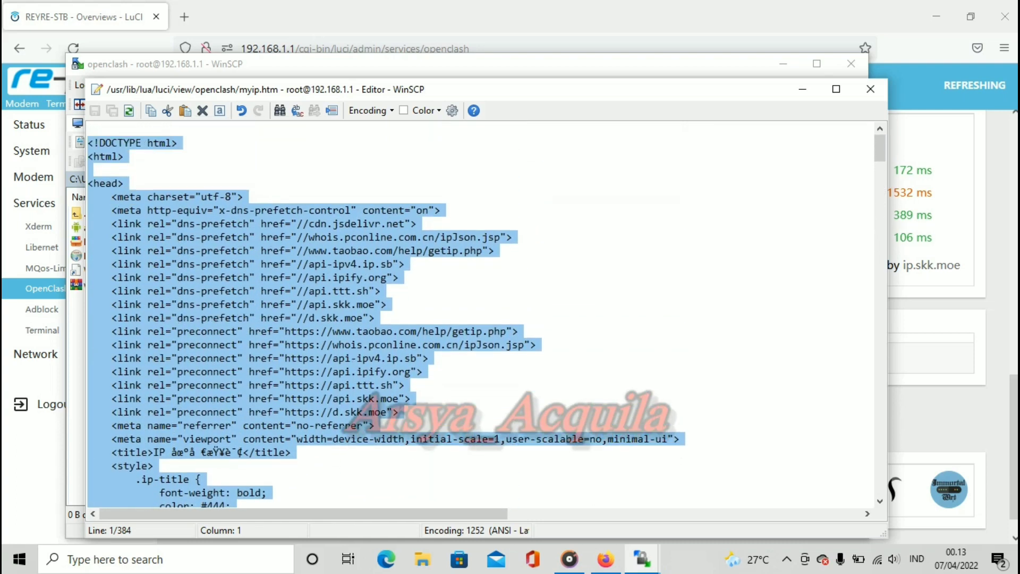
key(shift+Down)
key(shift+Down)
key(shift+Down)
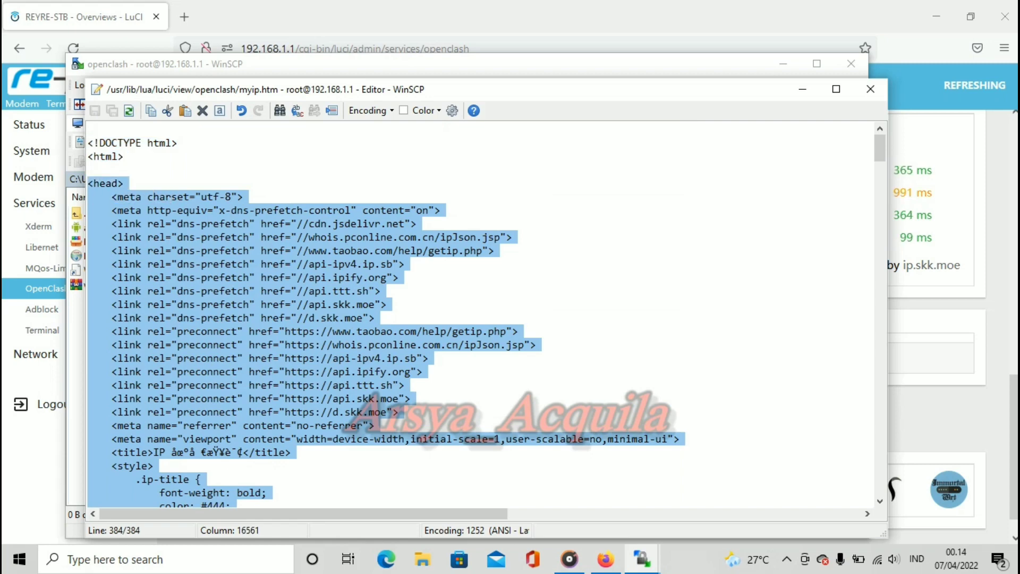
right_click(142, 224)
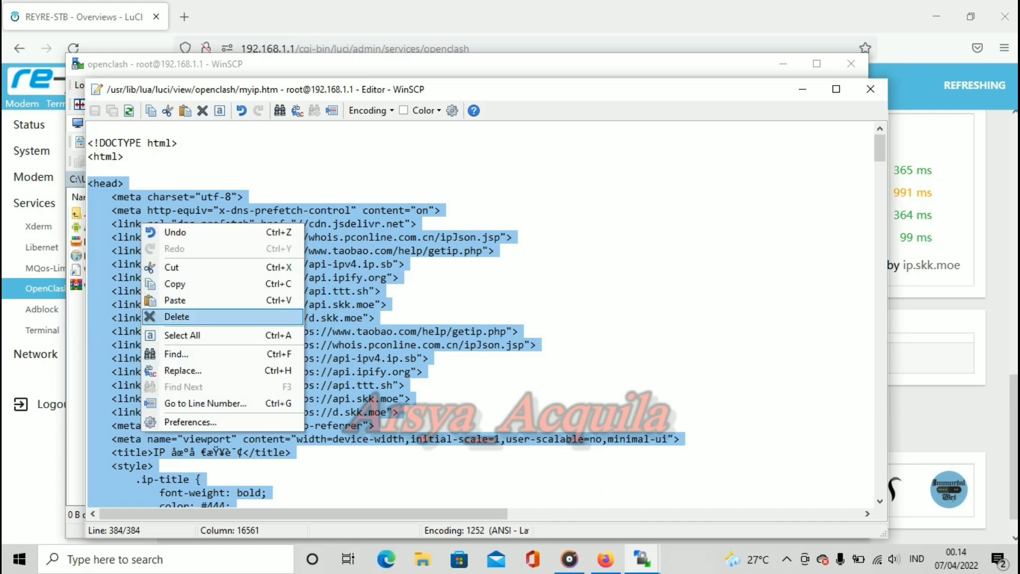
click(177, 317)
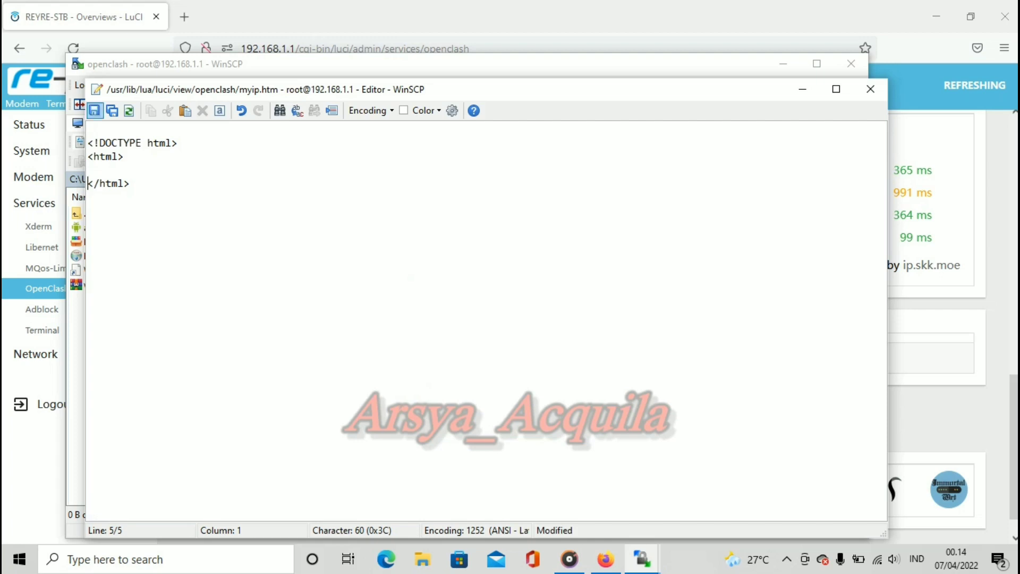
Step: Save myip.htm to the router, close the editor, and return to the OpenClash page
key(ctrl+s)
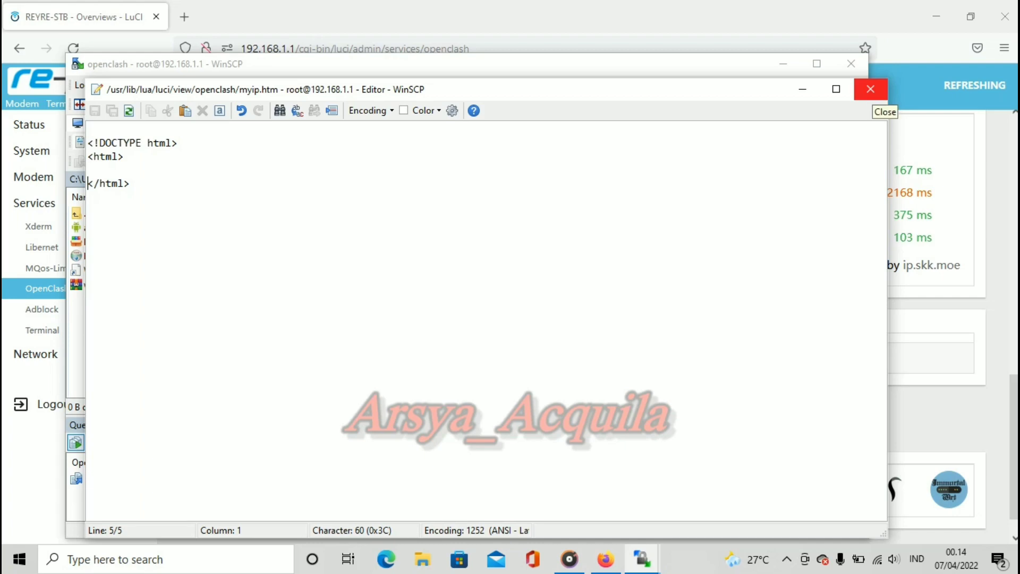
click(870, 89)
click(903, 106)
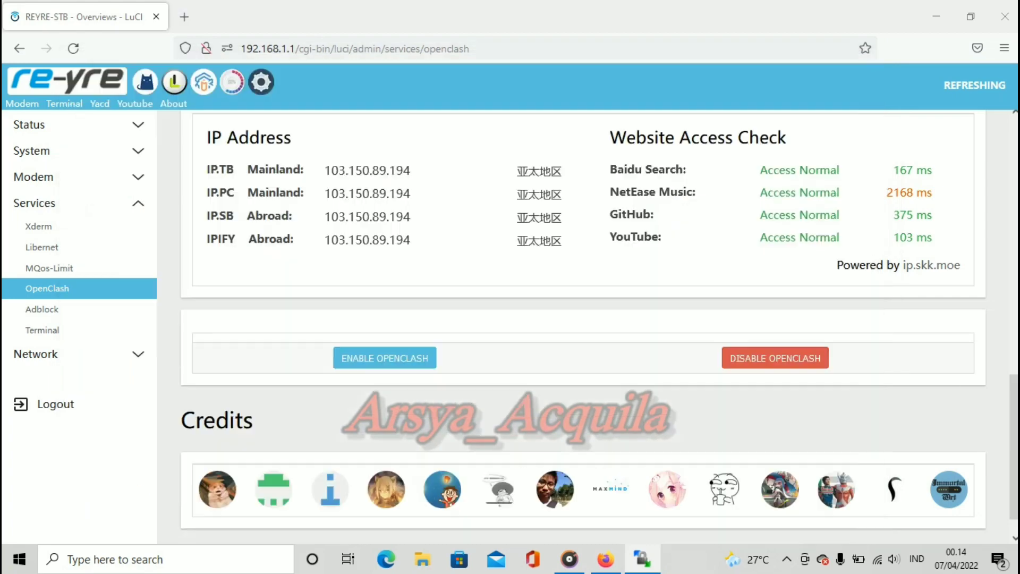
Step: Reload OpenClash to confirm the IP check panel is gone, check the credits, then return to WinSCP
click(73, 48)
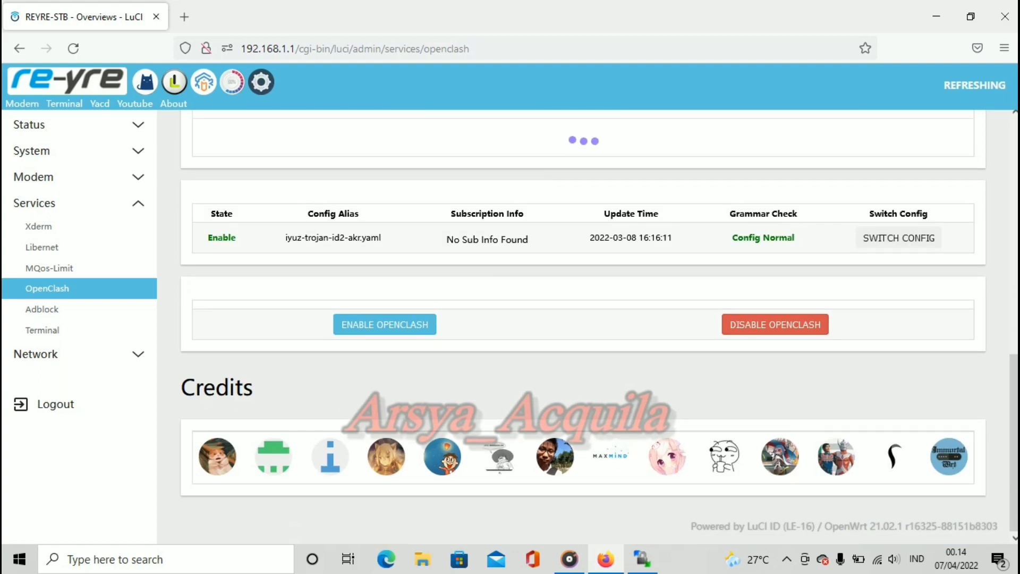
drag(200, 457, 973, 457)
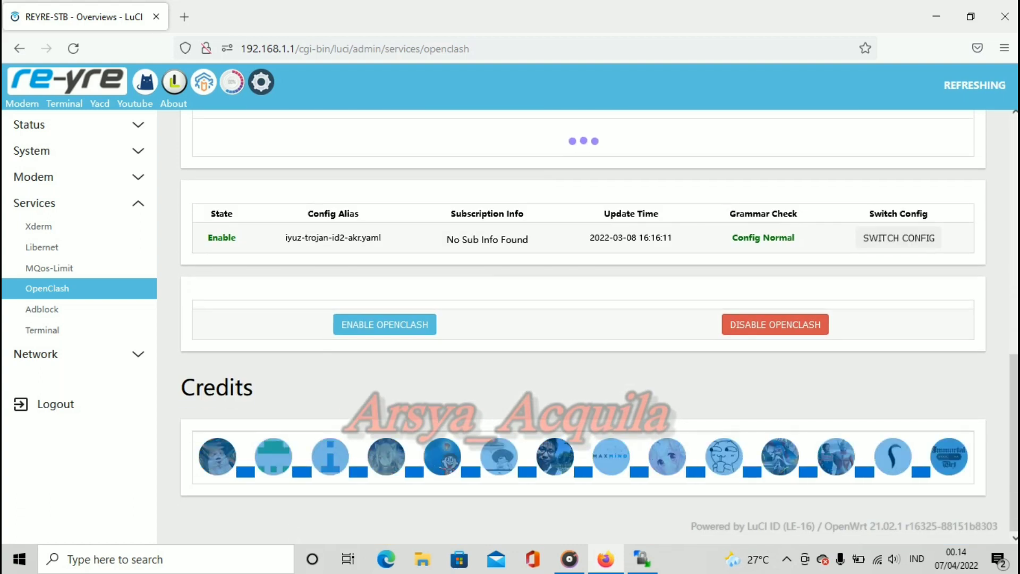
key(alt+Tab)
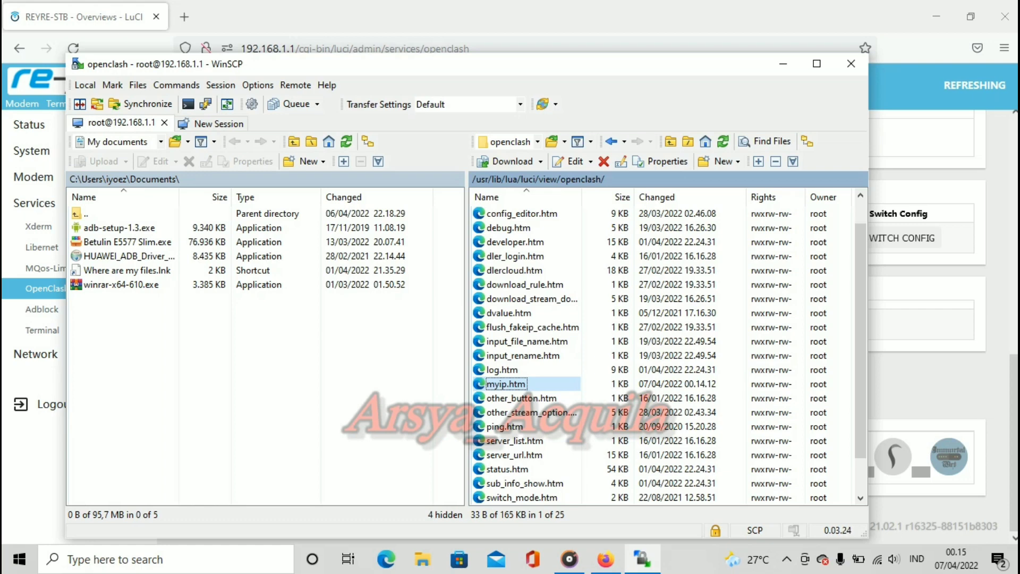
Step: Open developer.htm from the openclash view folder in the editor and scroll through its code
scroll(531, 497, up, 1)
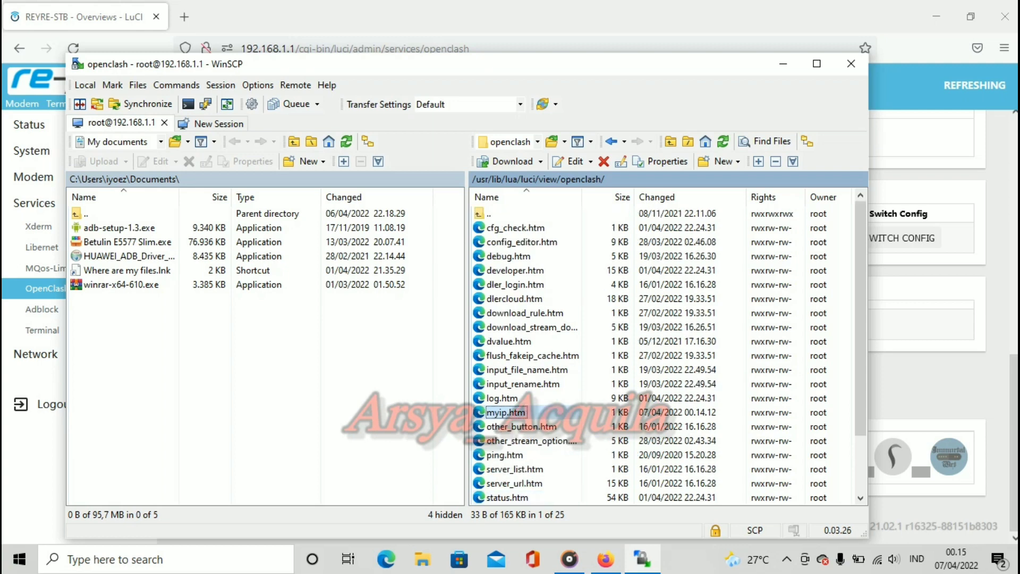
double_click(489, 213)
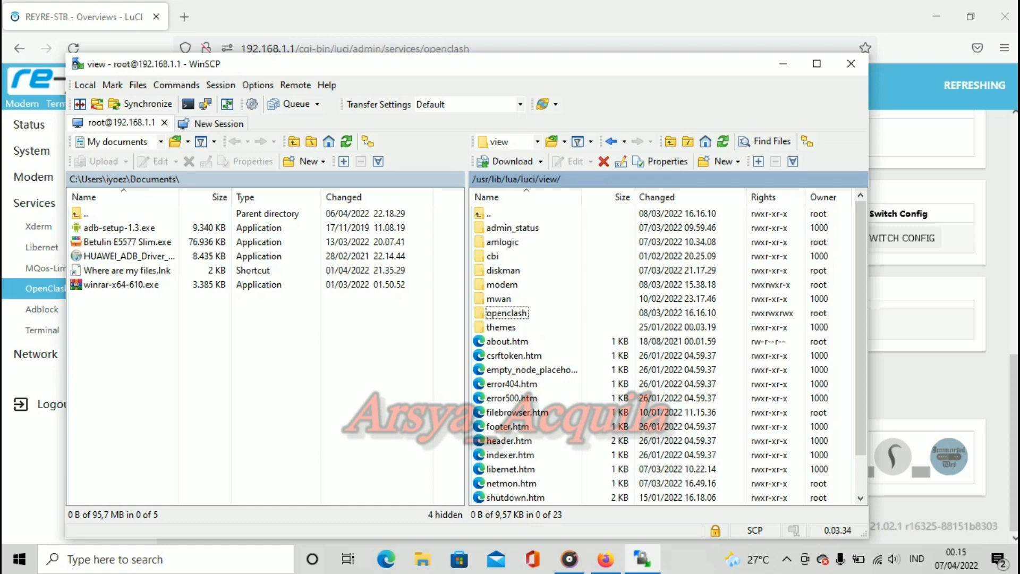
double_click(507, 313)
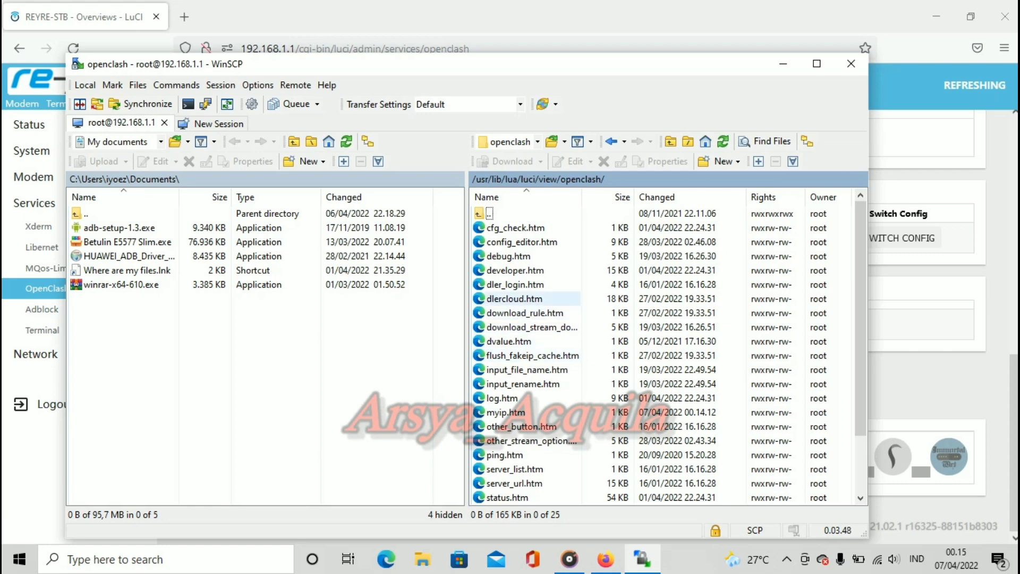
double_click(509, 270)
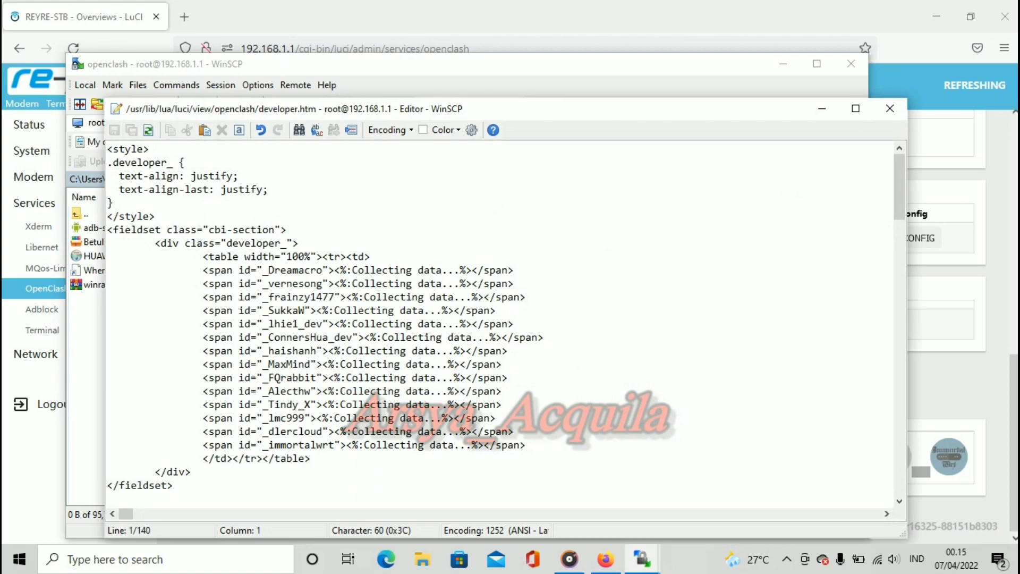
scroll(541, 337, down, 20)
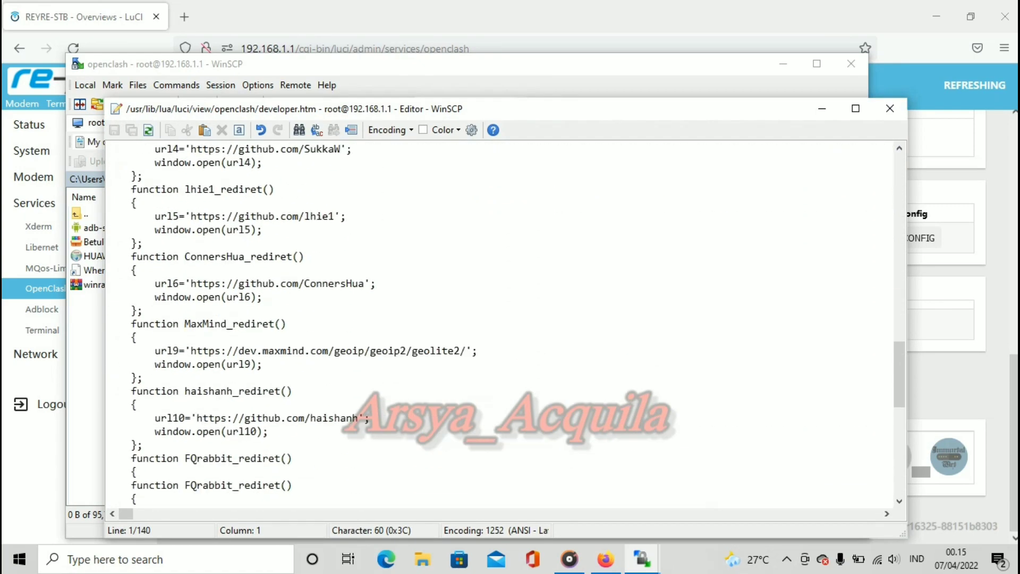
scroll(506, 325, down, 1)
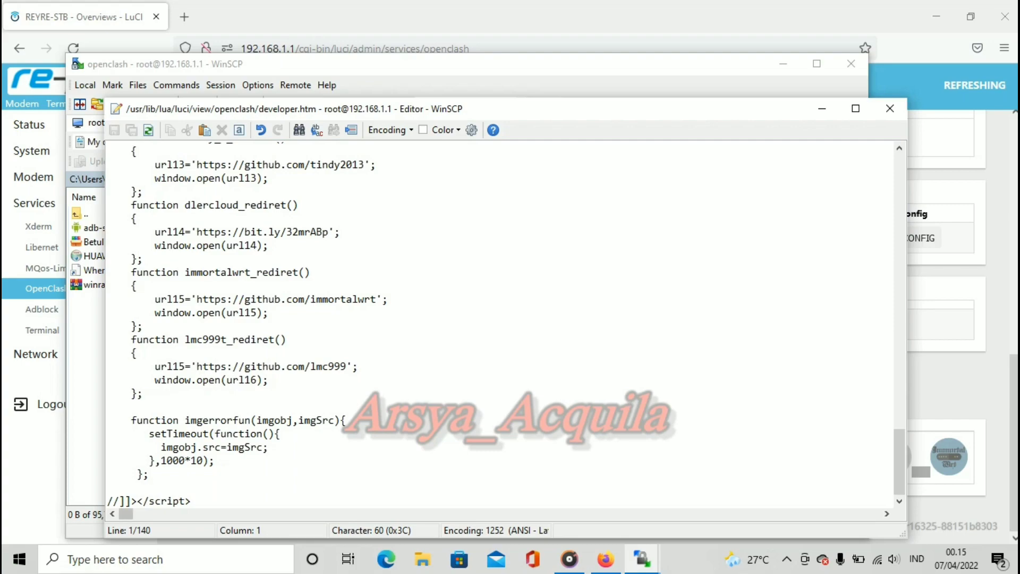
scroll(499, 324, up, 20)
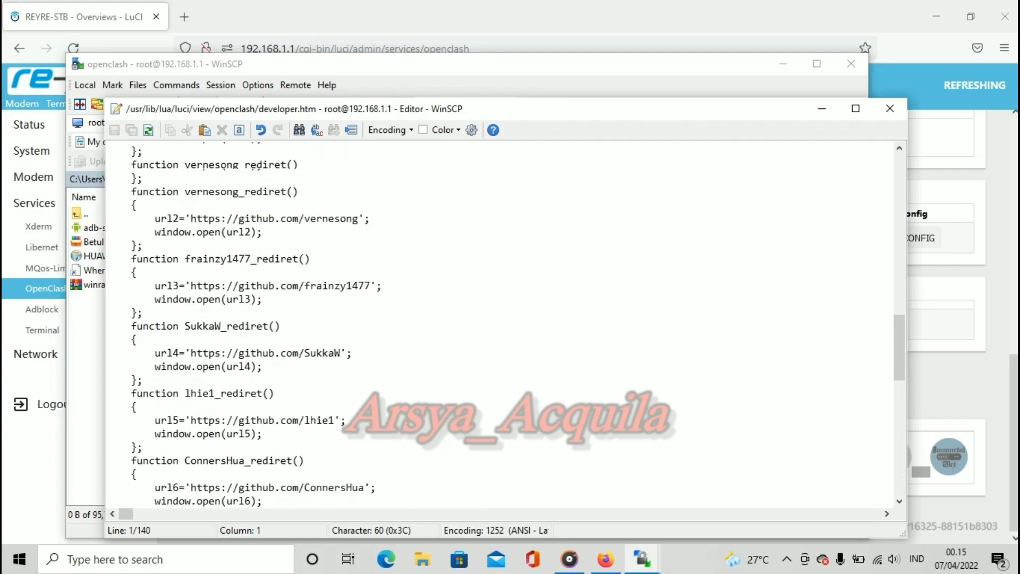
scroll(500, 324, up, 1)
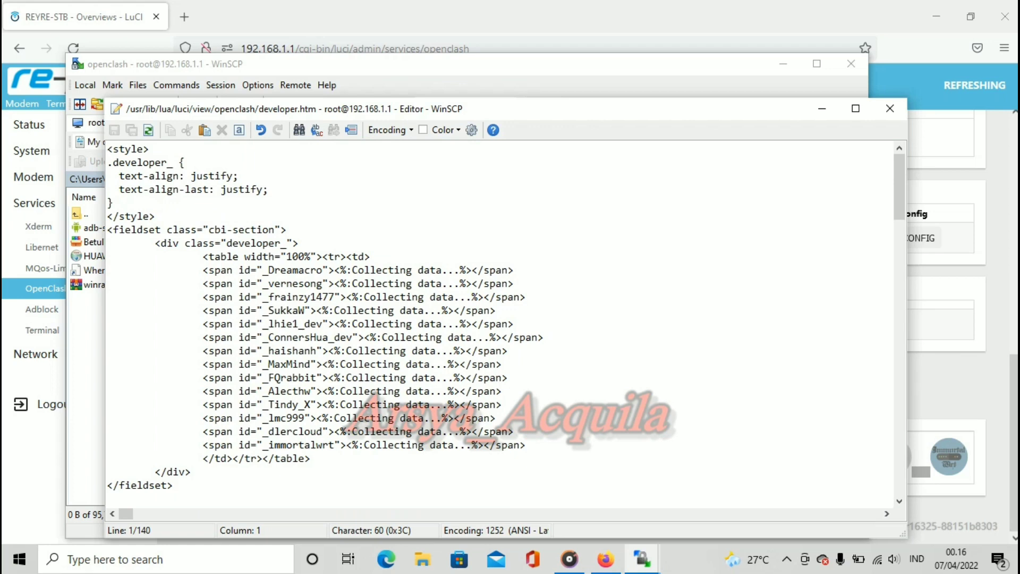
Step: Delete everything in developer.htm from the <fieldset> block to the end of the script
drag(107, 230, 197, 503)
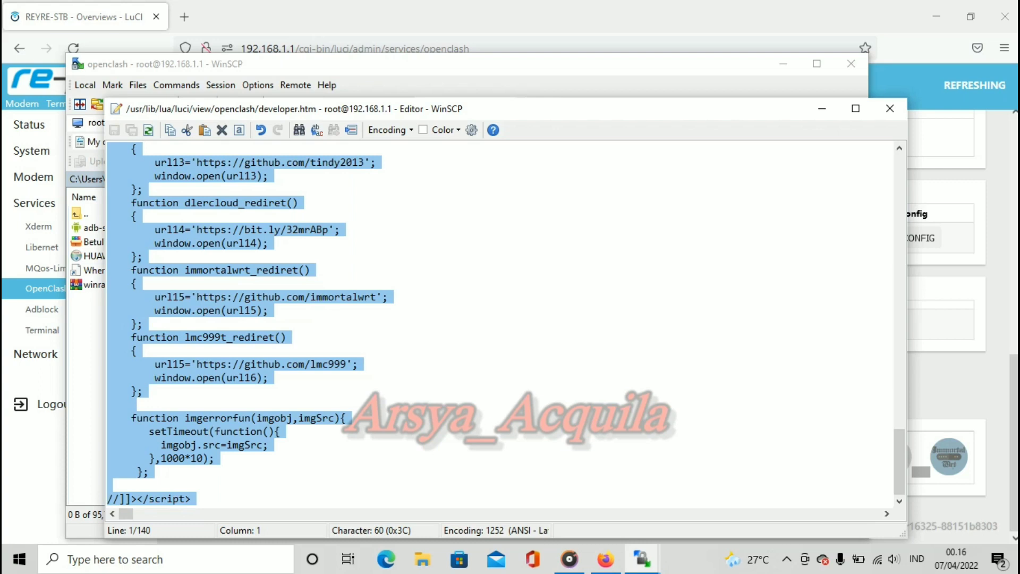
right_click(223, 230)
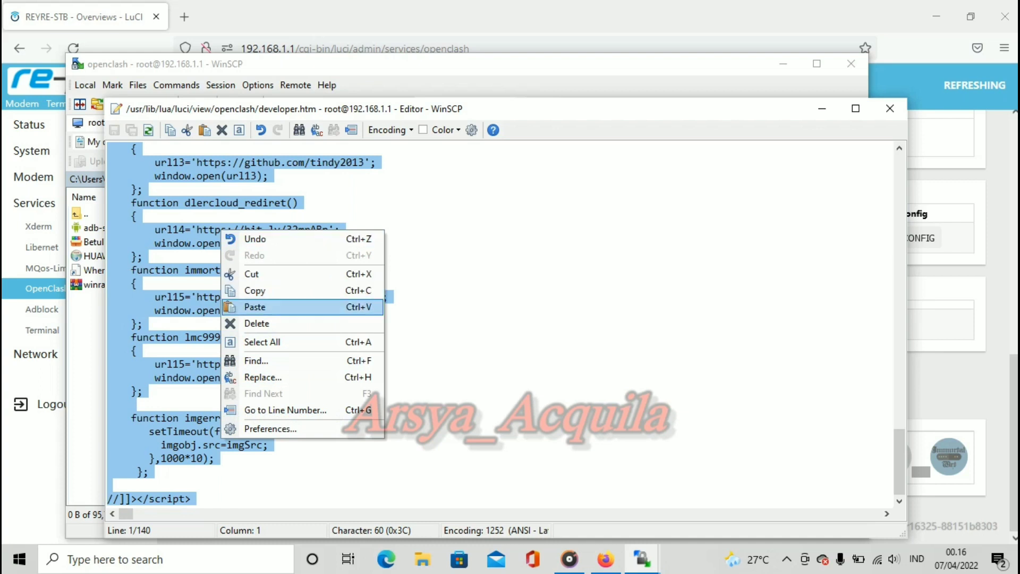
click(257, 323)
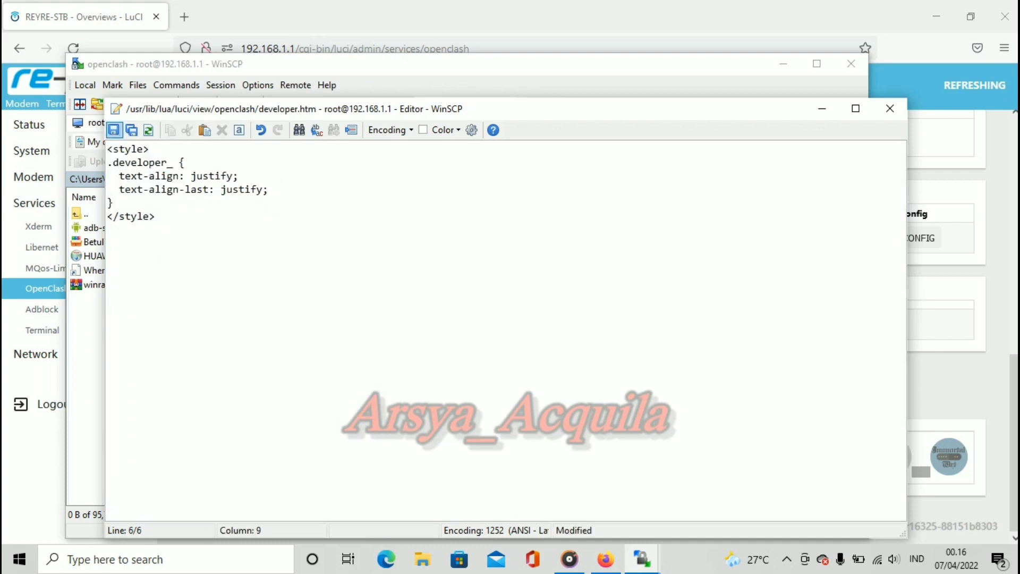
Step: Save the trimmed developer.htm, close the editor, and return to the browser
click(114, 130)
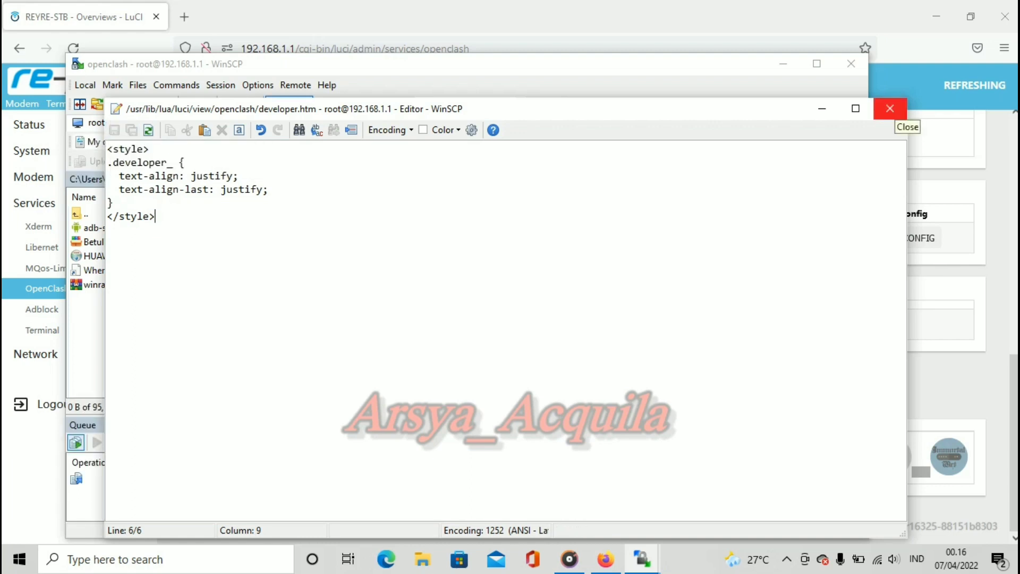
click(890, 108)
key(alt+Tab)
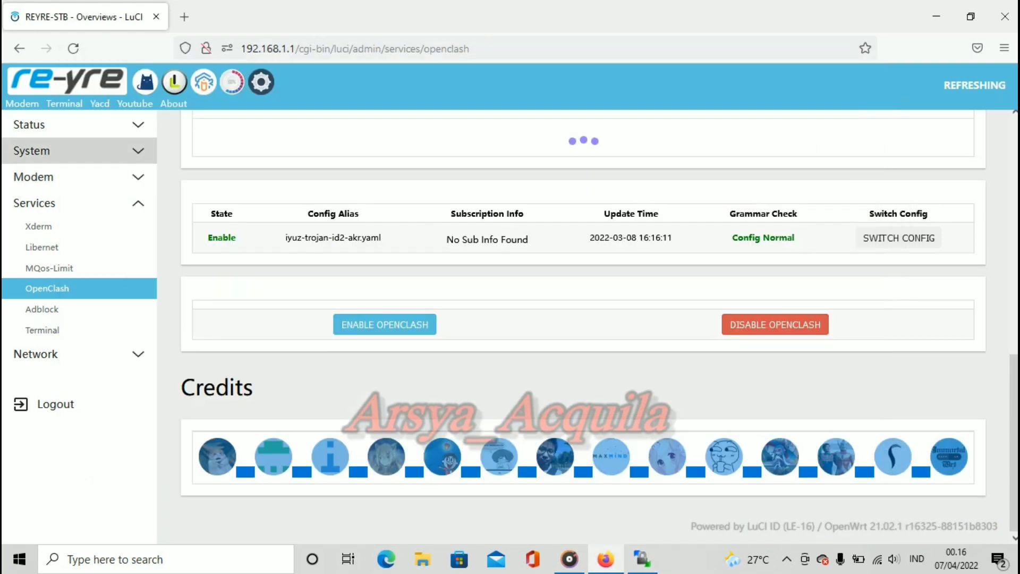
Step: Reload the OpenClash page twice, confirm Credits shows no developer avatars, then switch to WinSCP
click(73, 48)
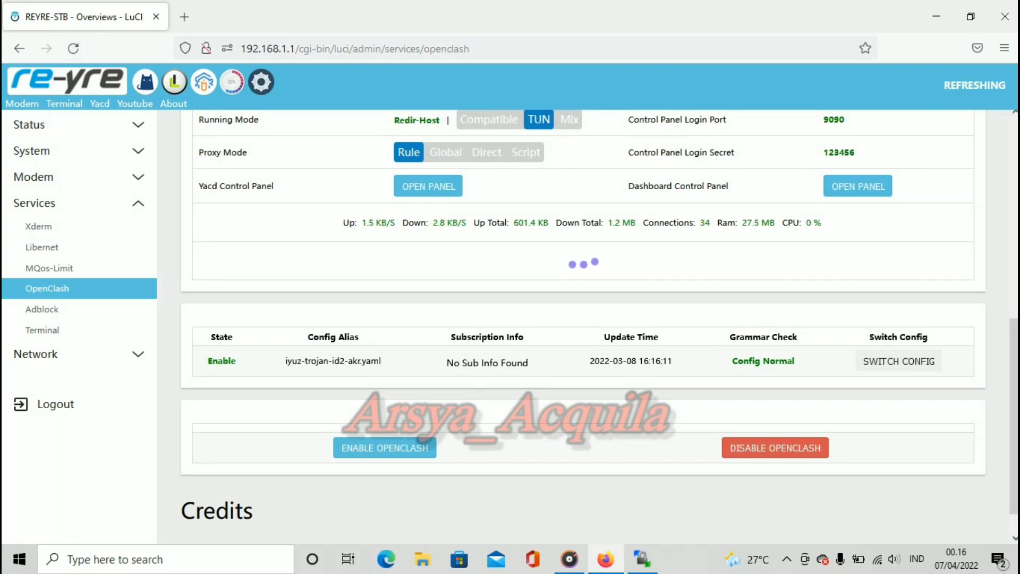
scroll(599, 320, down, 2)
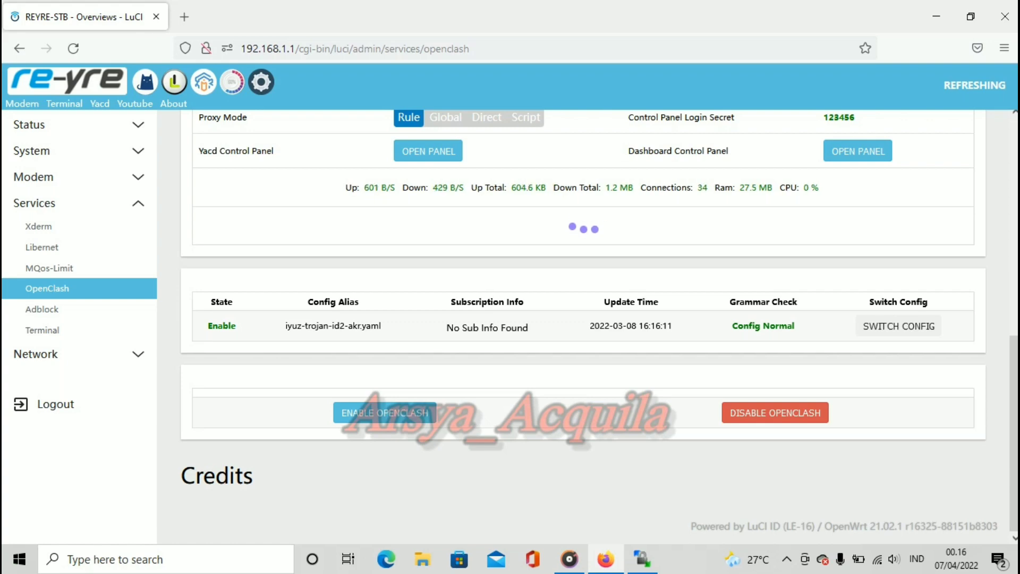
scroll(583, 319, up, 10)
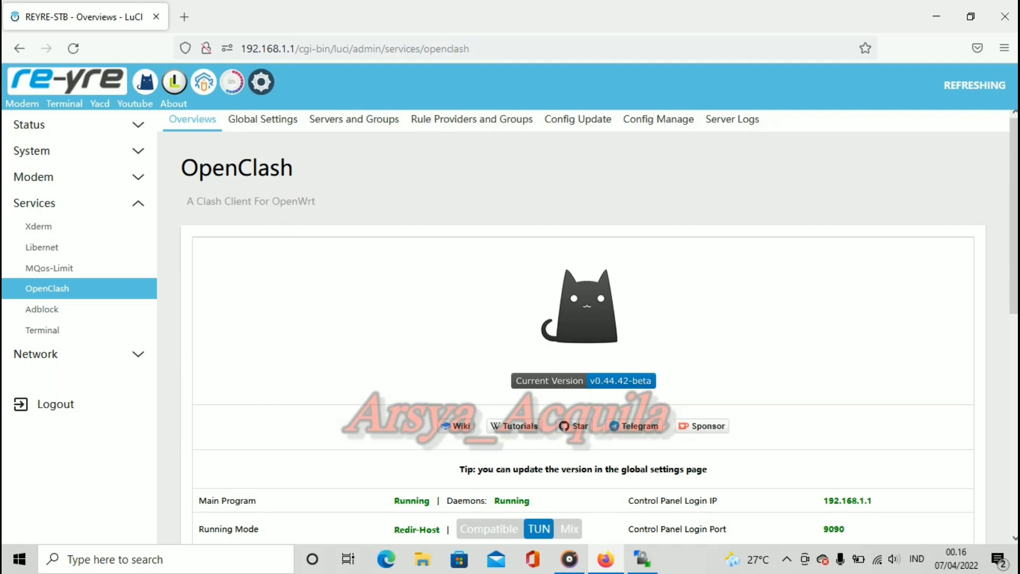
scroll(583, 319, down, 5)
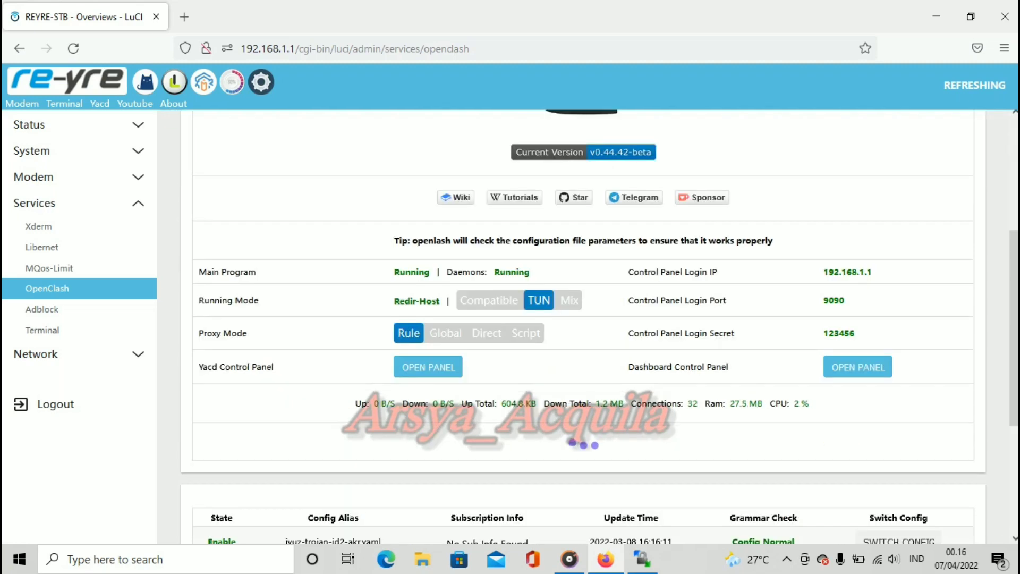
scroll(583, 319, down, 3)
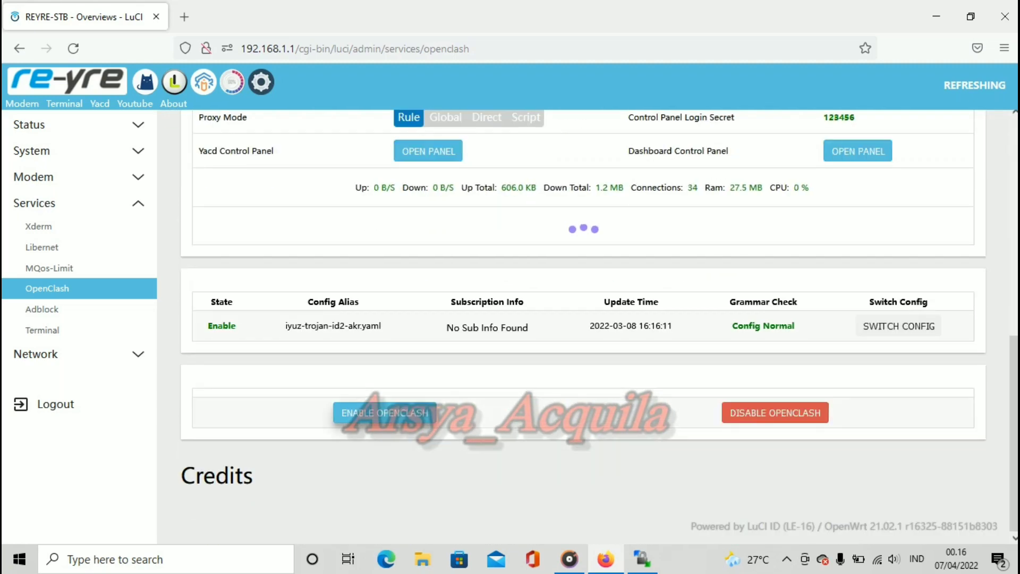
click(385, 412)
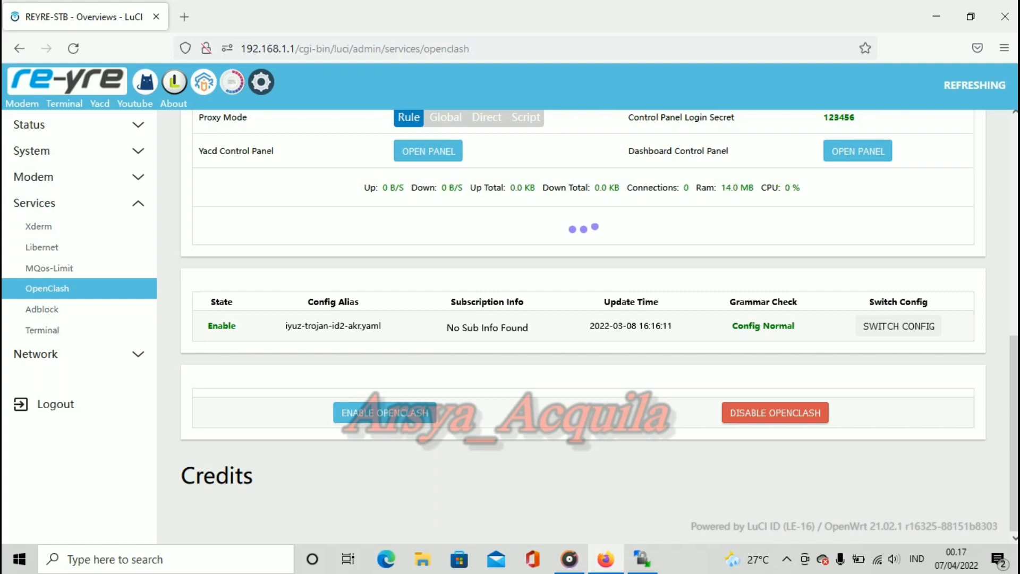
key(alt+Tab)
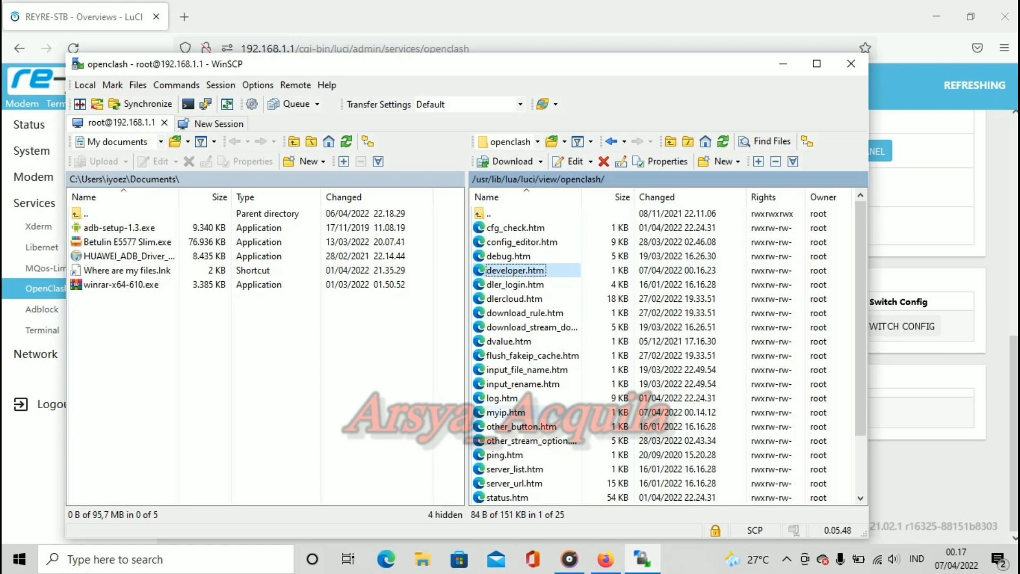
Step: Go up to /usr/lib/lua/luci and open model/cbi/openclash/client.lua in the editor
click(489, 213)
key(Return)
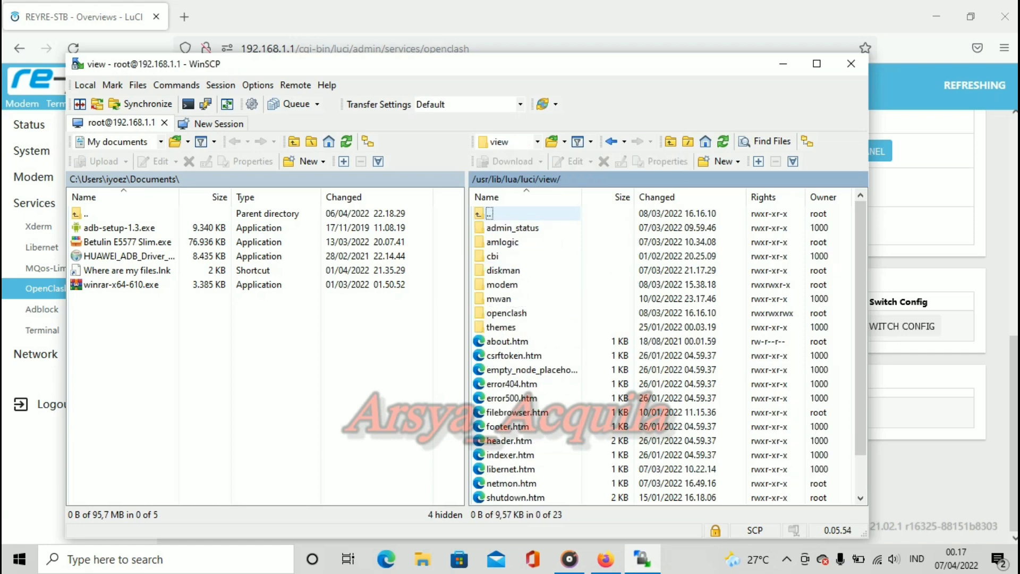
key(BackSpace)
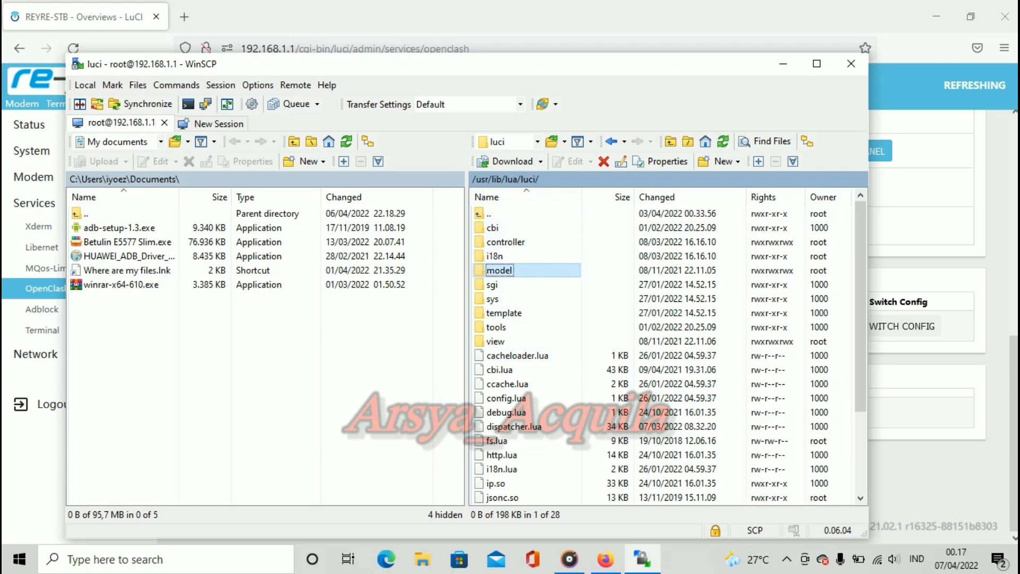
double_click(500, 270)
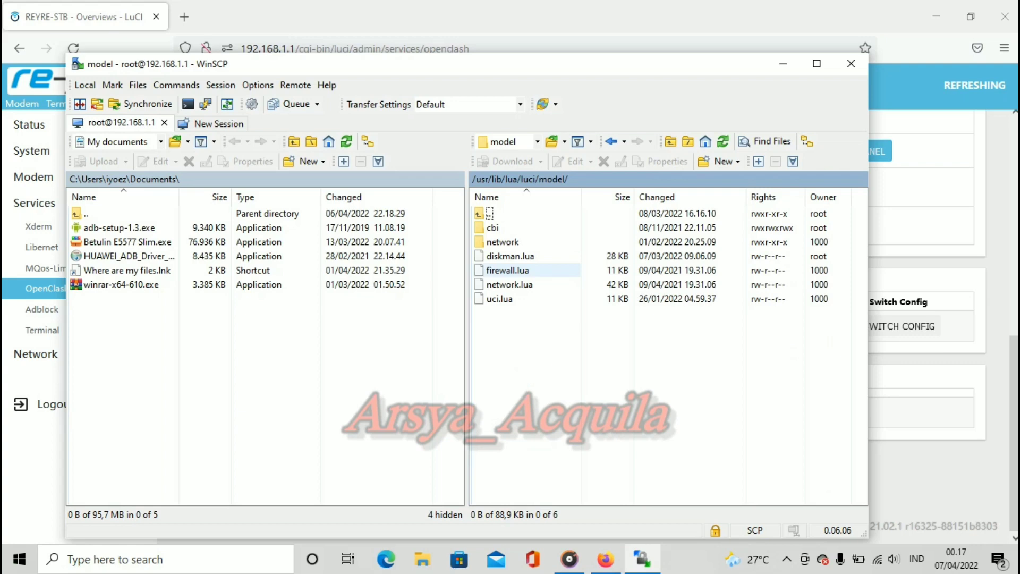
double_click(500, 227)
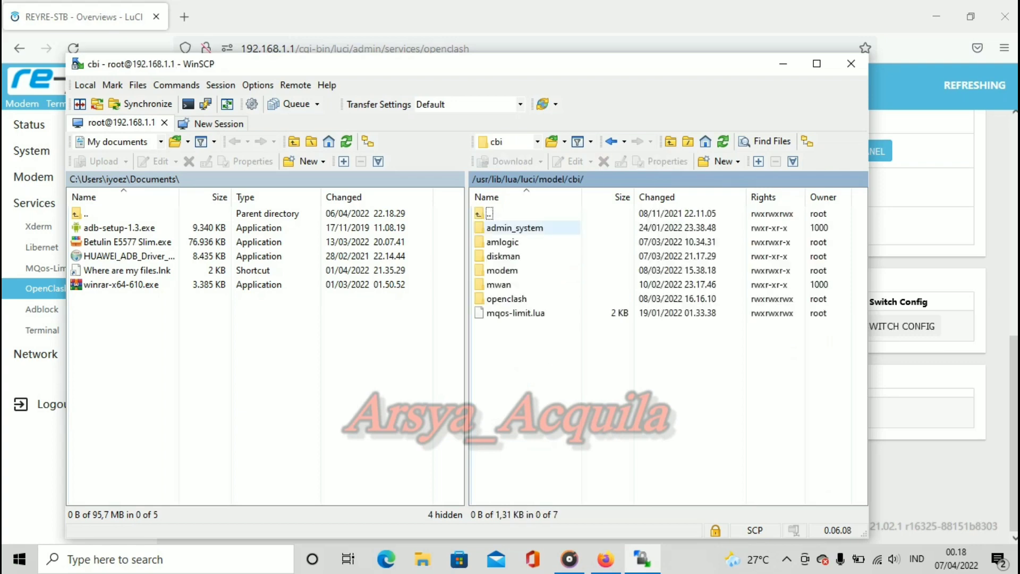
double_click(505, 299)
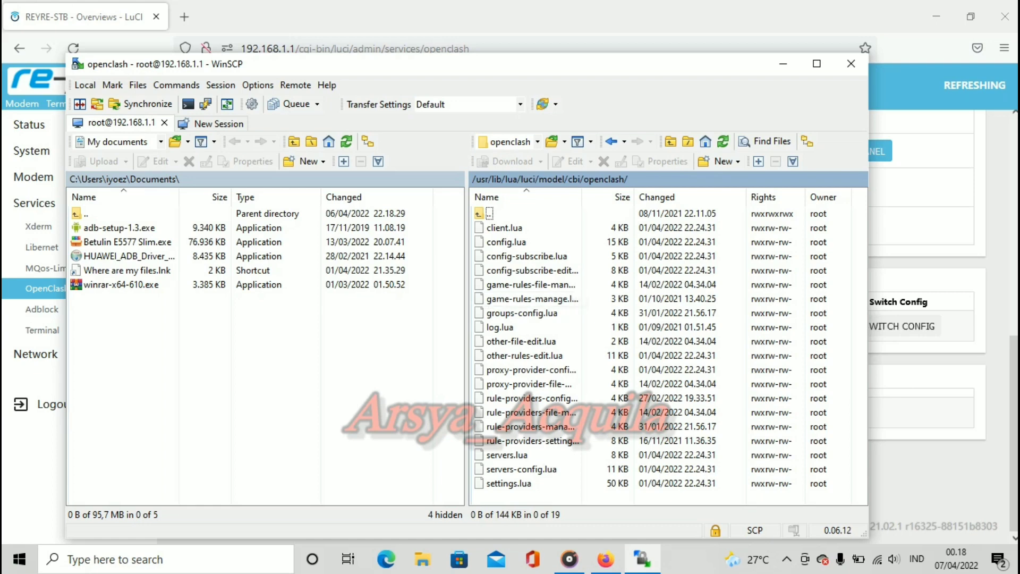
double_click(505, 228)
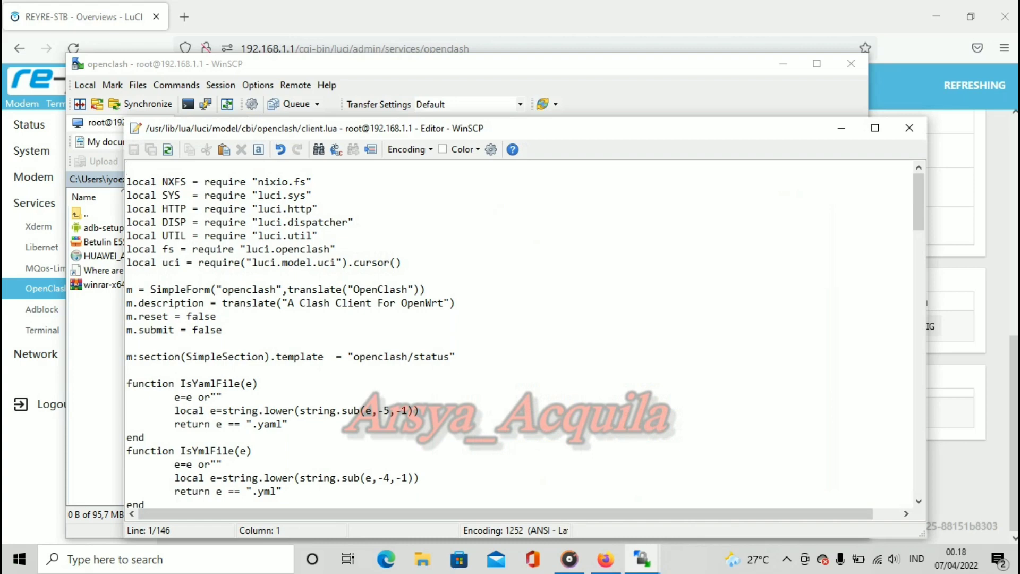
Step: Scroll client.lua to the enable button block and select Enable in translate("Enable OpenClash")
scroll(521, 335, down, 20)
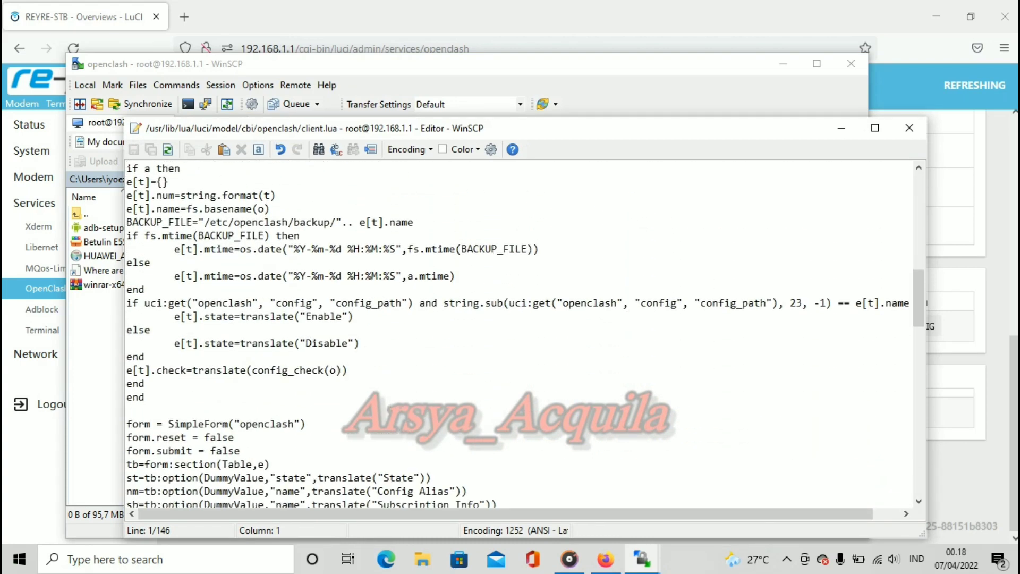
scroll(521, 335, down, 5)
scroll(521, 335, down, 4)
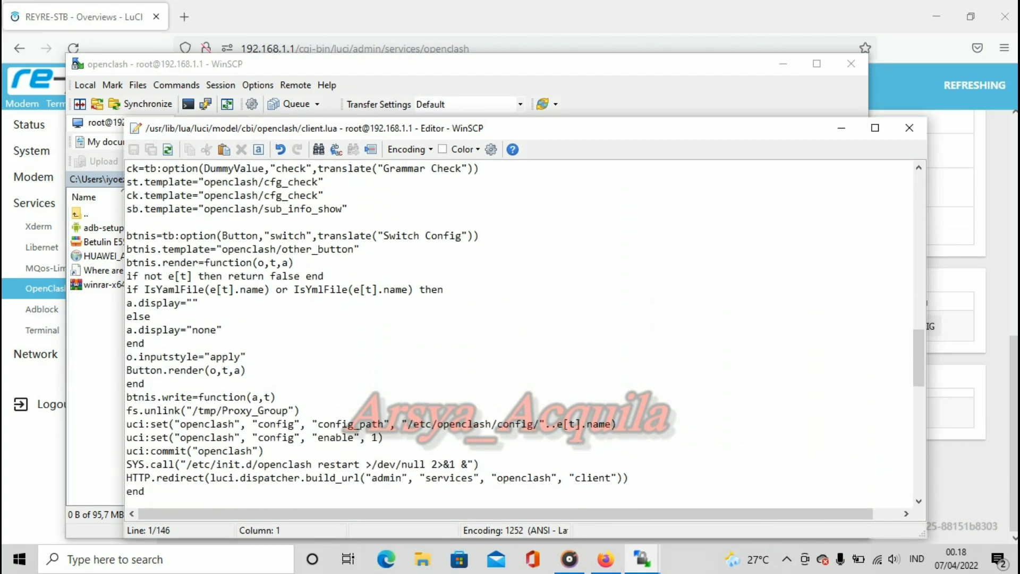
scroll(521, 335, down, 4)
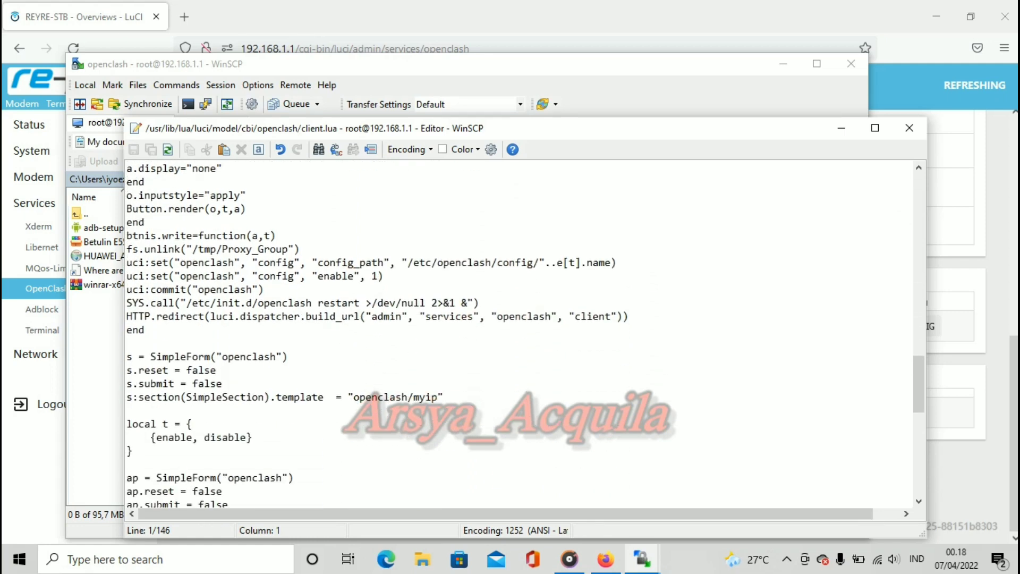
scroll(521, 335, down, 4)
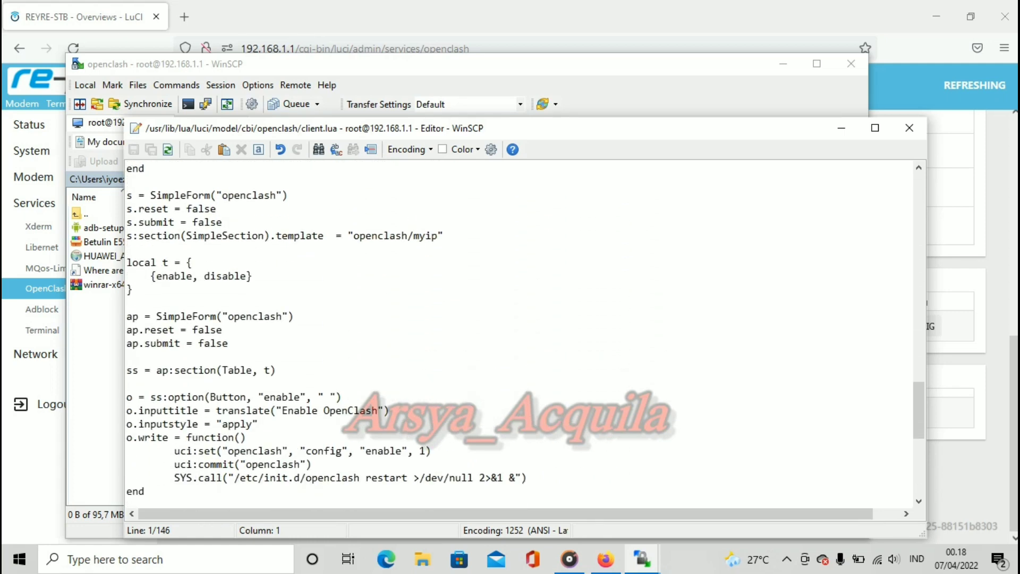
drag(281, 411, 318, 410)
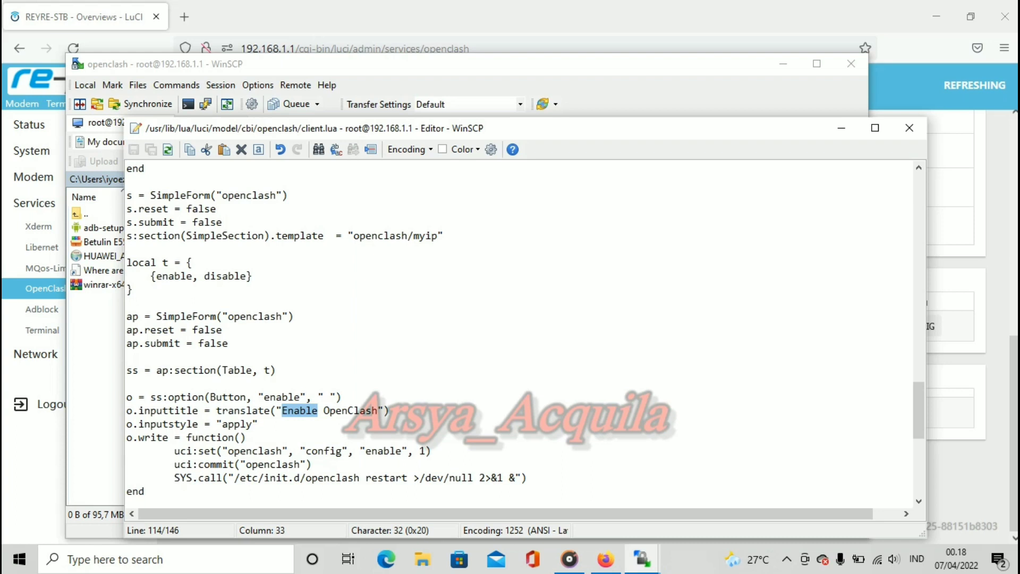
Step: Rename the button titles to "Nyalain OpenClash" and "Matiin OpenClash"
text(N)
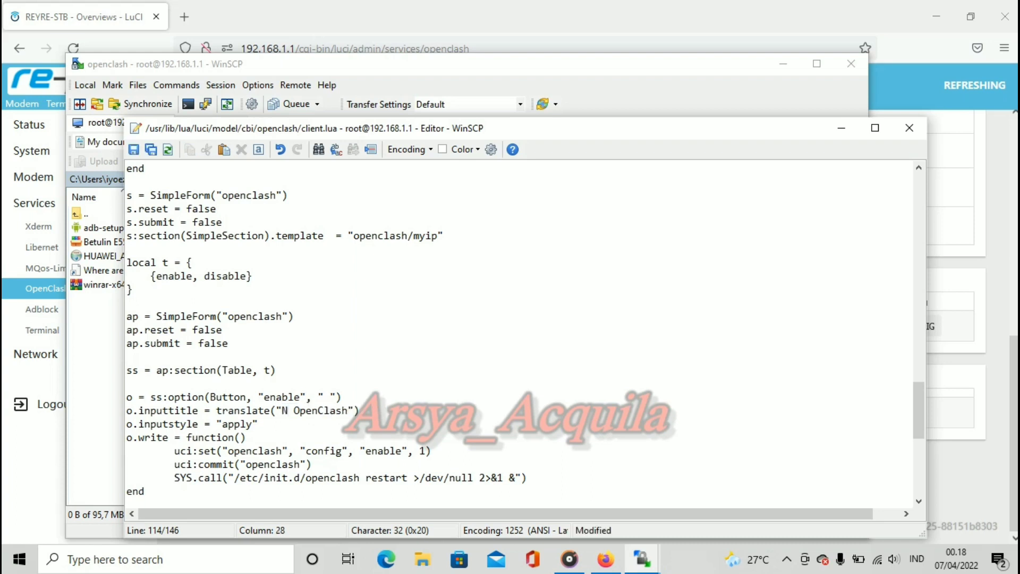
text(yalai)
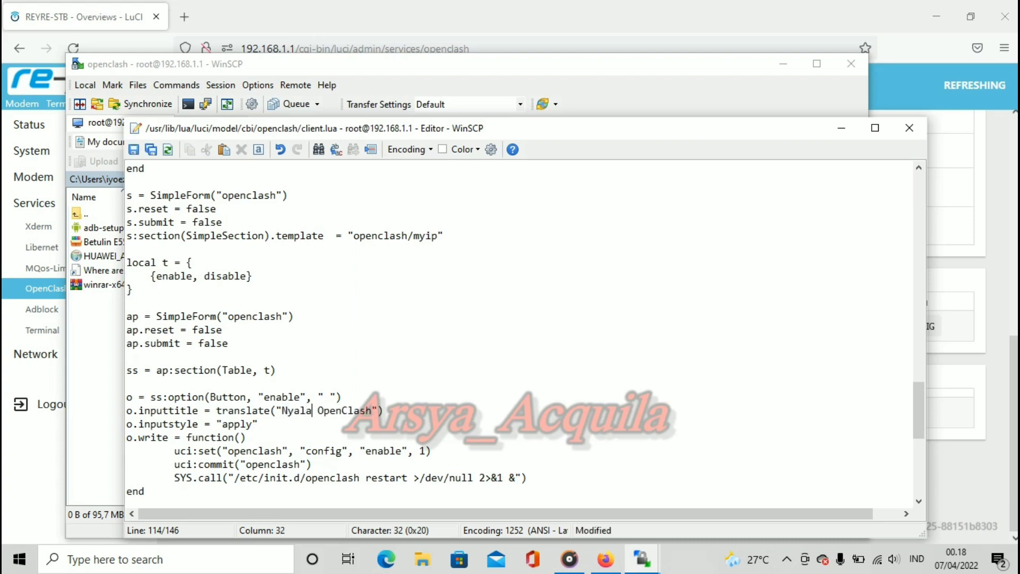
text(n)
scroll(523, 334, down, 4)
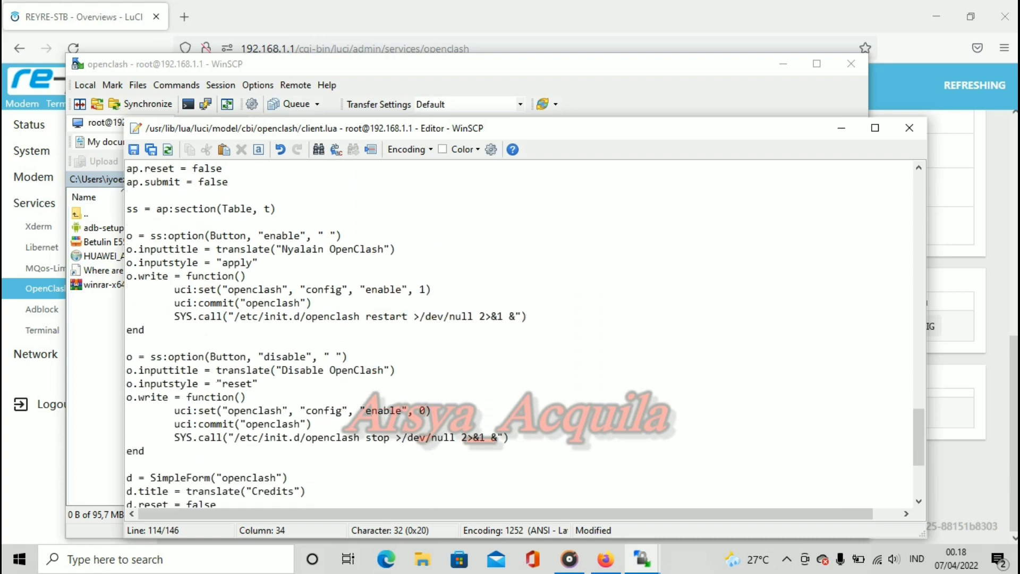
drag(282, 370, 324, 370)
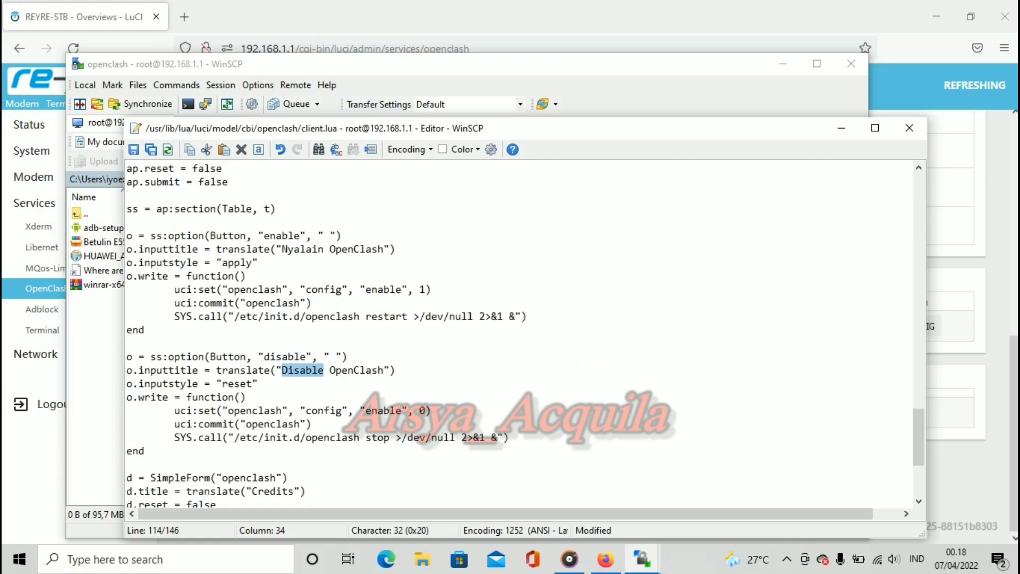
text(Matii)
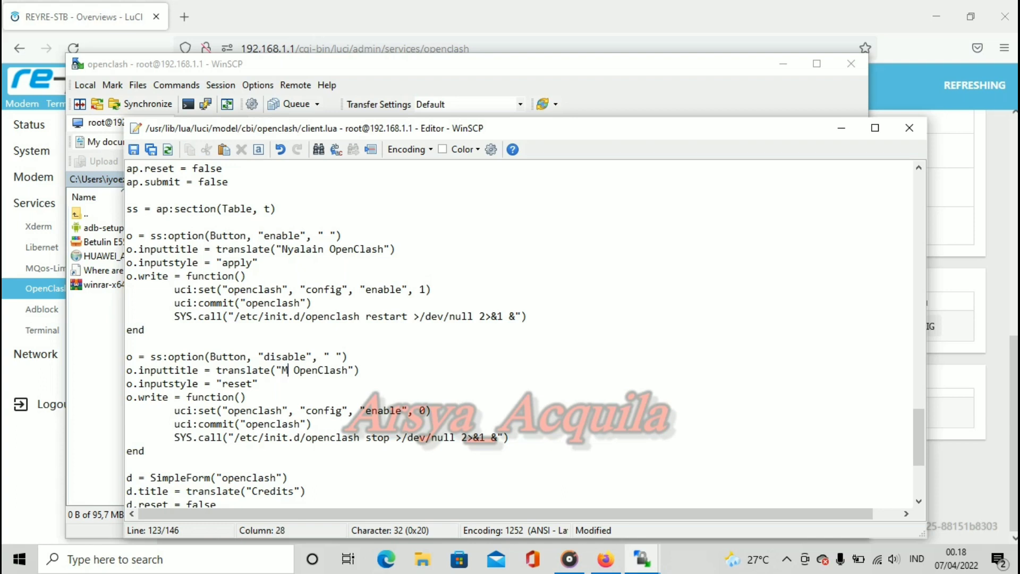
text(n)
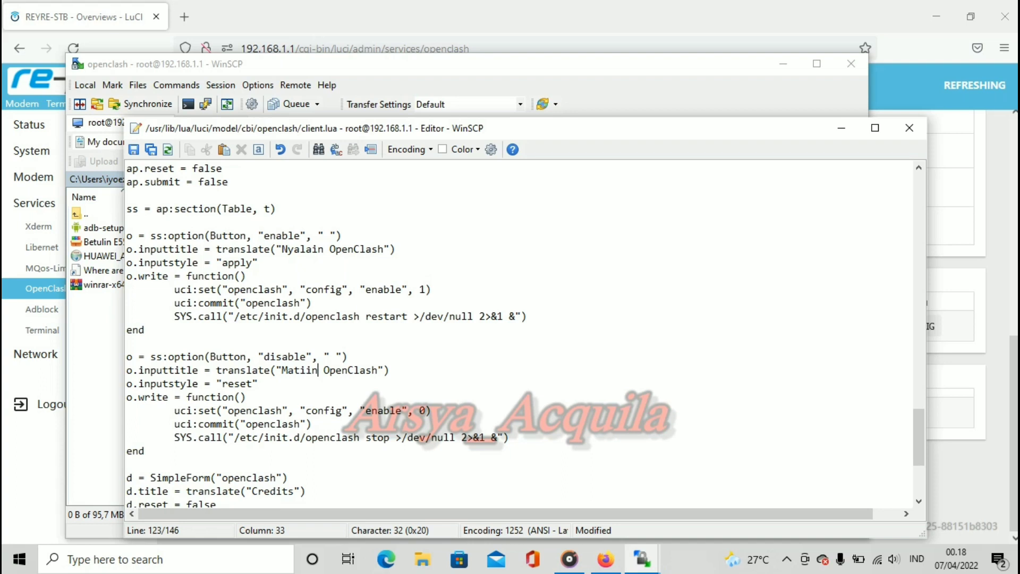
Step: Save client.lua back to the router, close the editor, and return to the browser
key(ctrl+s)
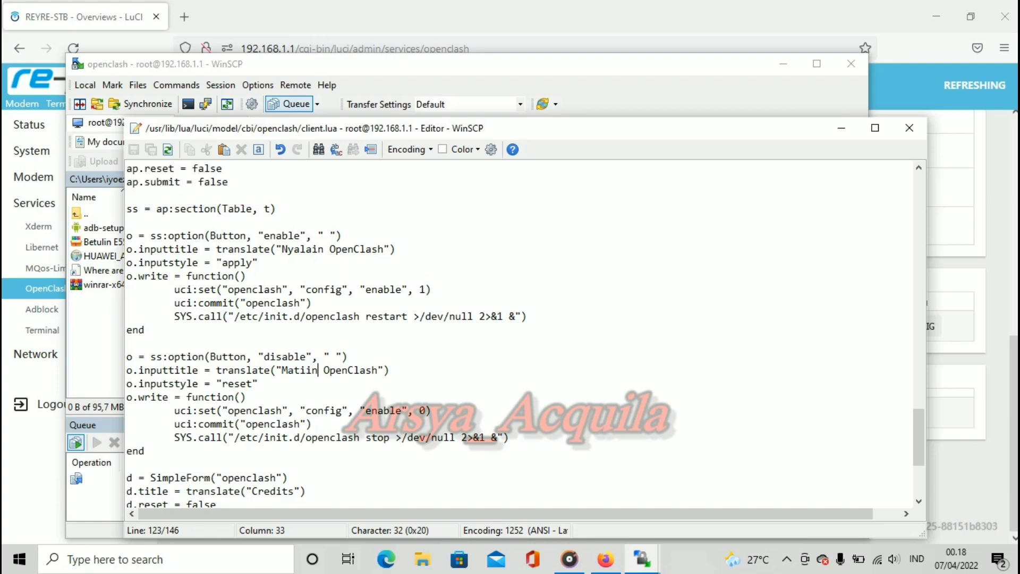
click(909, 128)
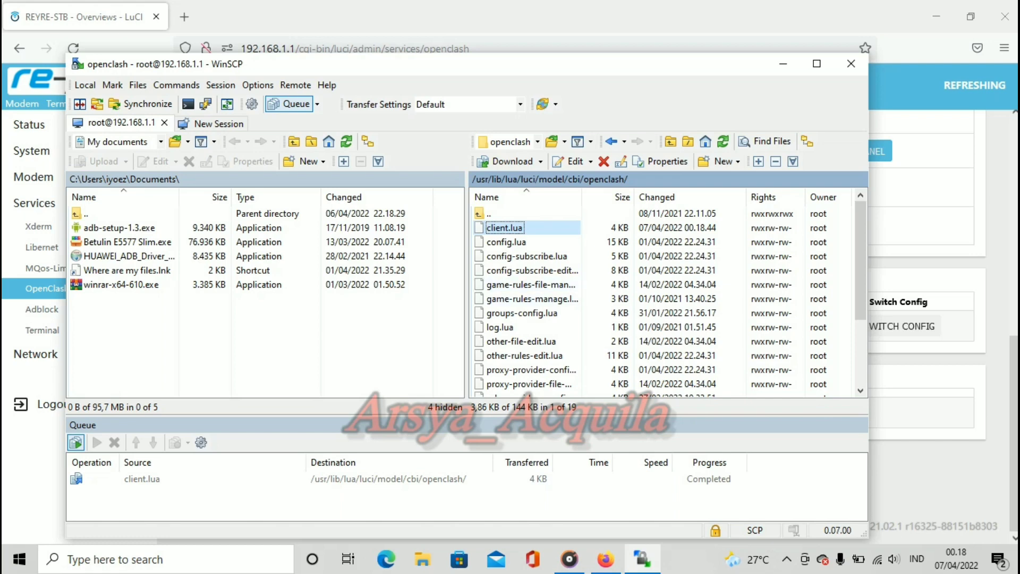
key(alt+Tab)
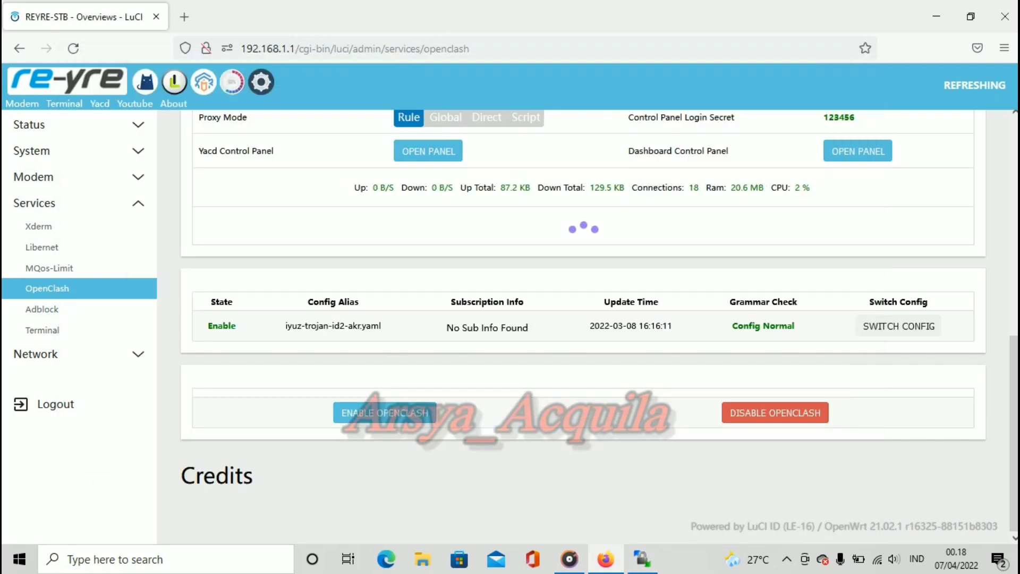
Step: Reload the OpenClash page with resent data to show the renamed buttons, then return to WinSCP
key(F5)
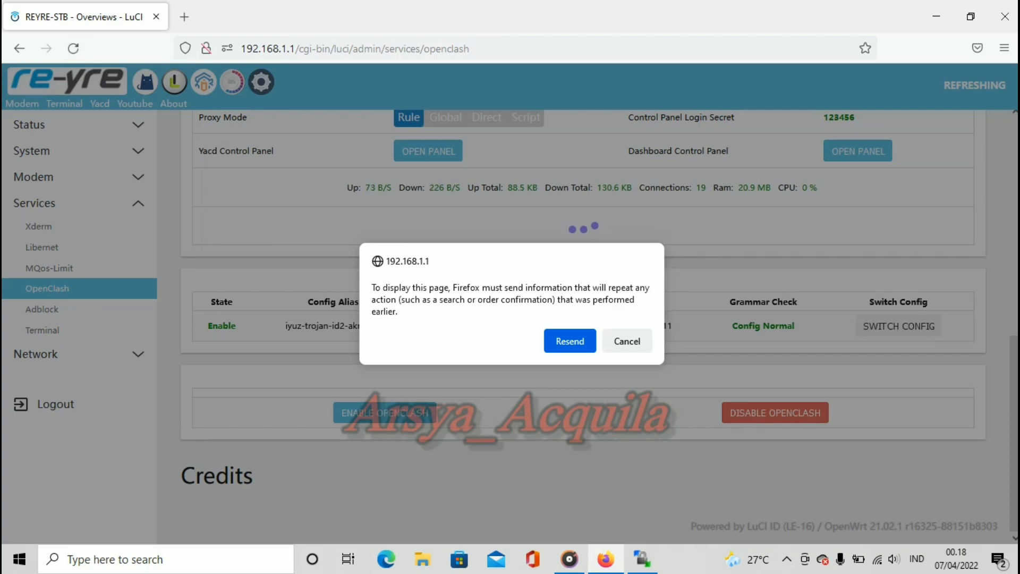
key(Return)
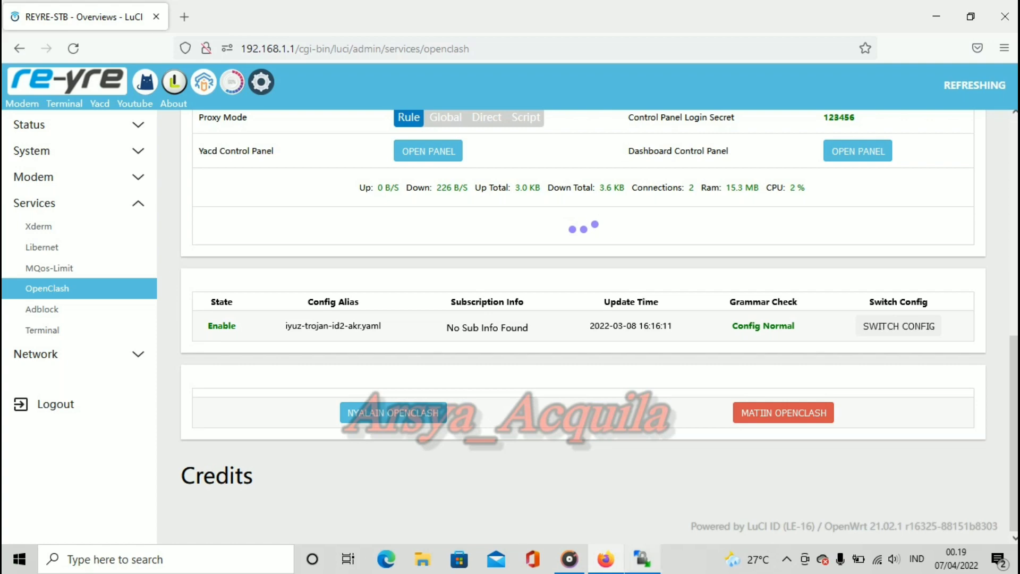
key(alt+Tab)
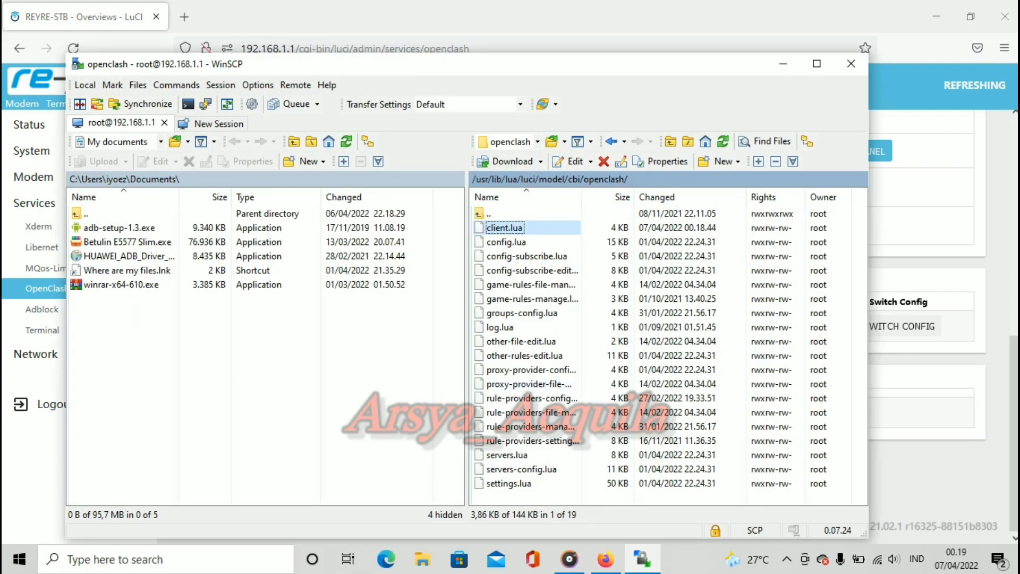
Step: Look over the OpenClash page in the browser, then switch back to WinSCP
key(alt+Tab)
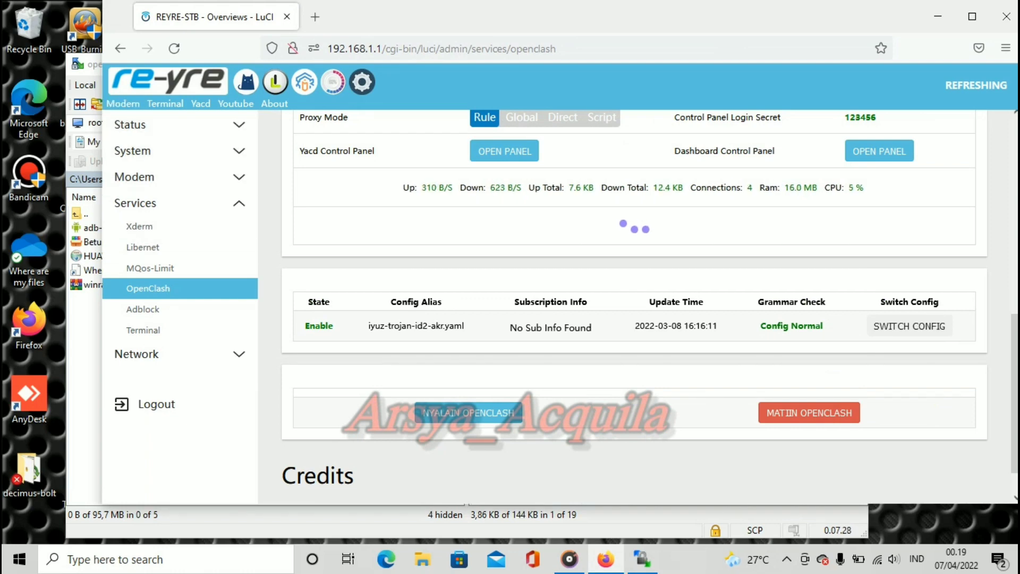
scroll(633, 308, up, 8)
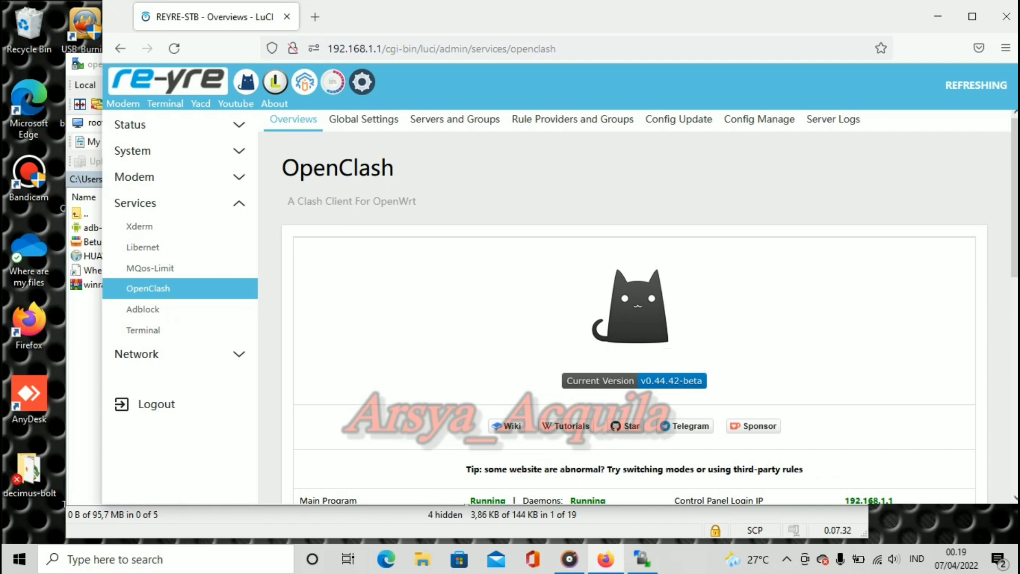
scroll(645, 340, down, 5)
scroll(632, 309, up, 5)
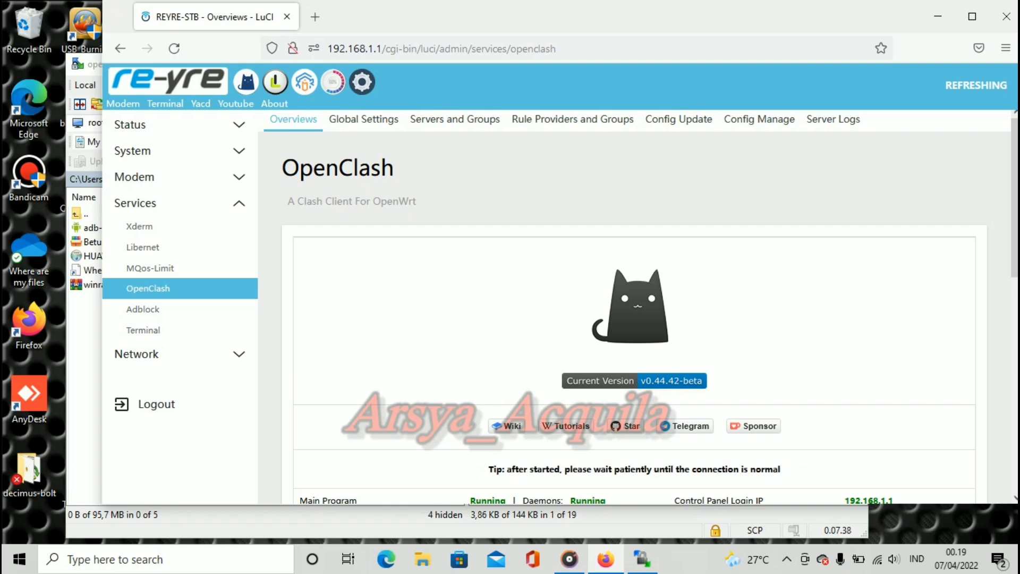
scroll(633, 308, down, 5)
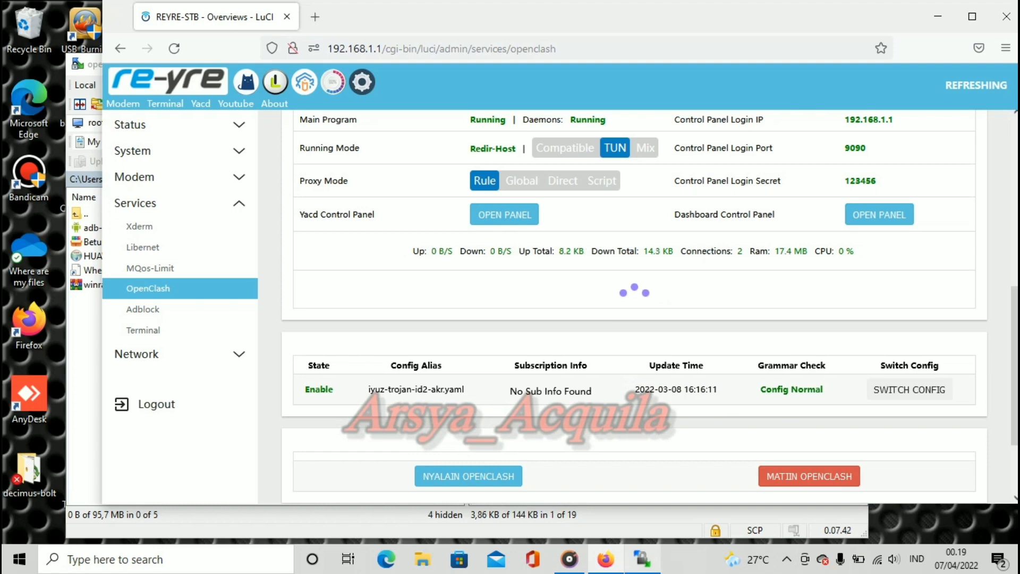
key(alt+Tab)
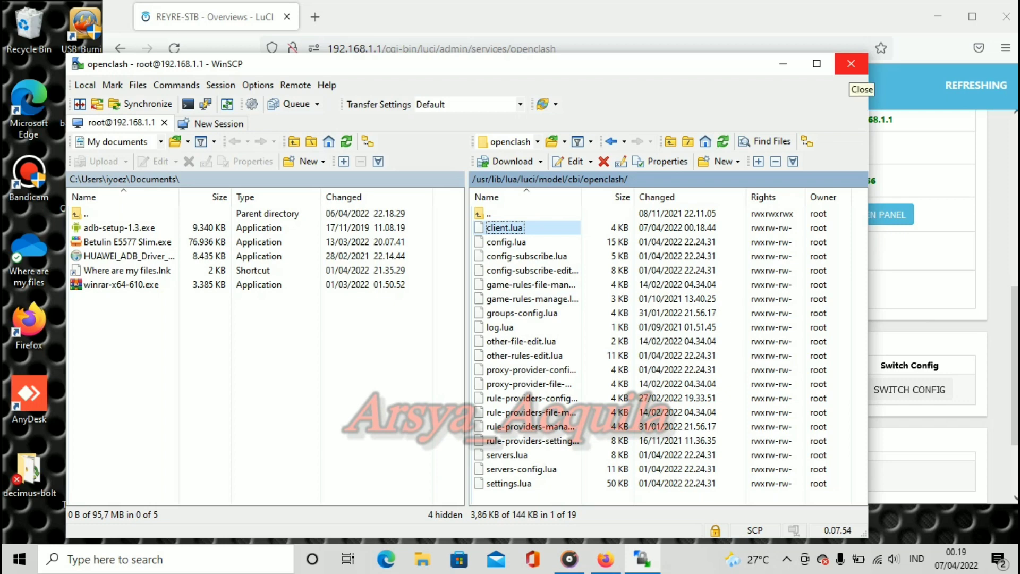
Step: Quit WinSCP, confirming the session end, and reload the OpenClash overview page
click(850, 65)
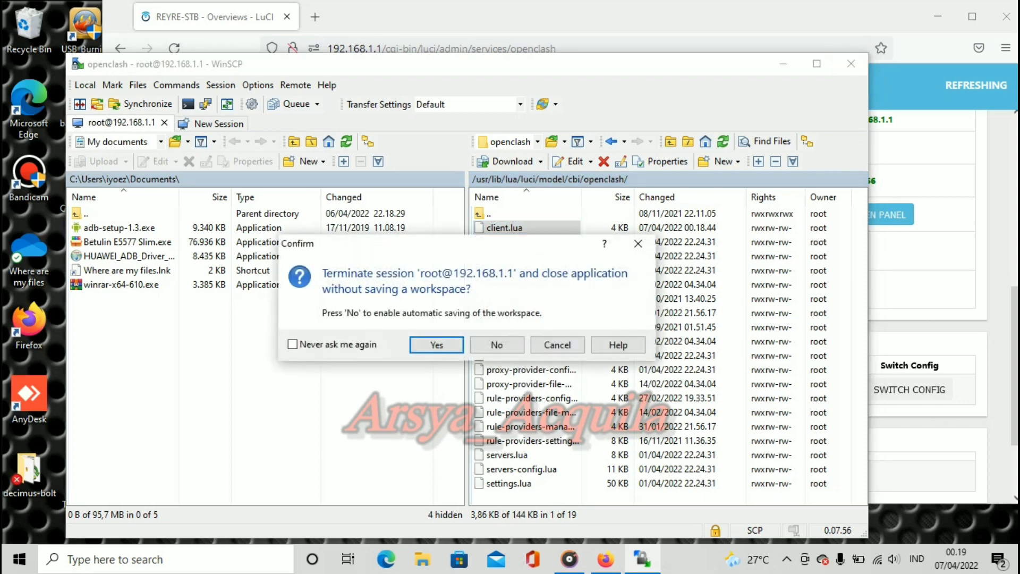
click(436, 345)
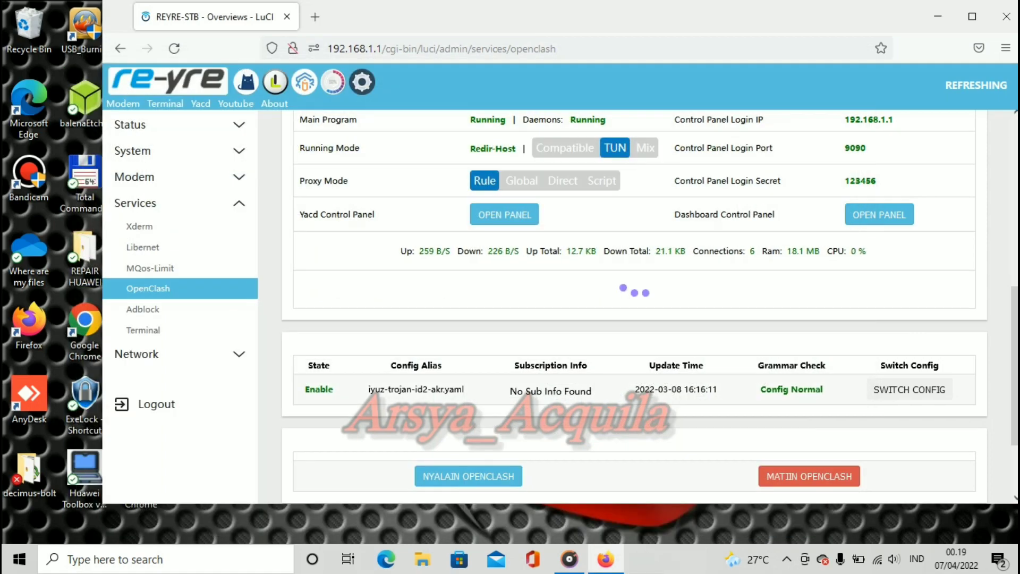
scroll(632, 298, up, 7)
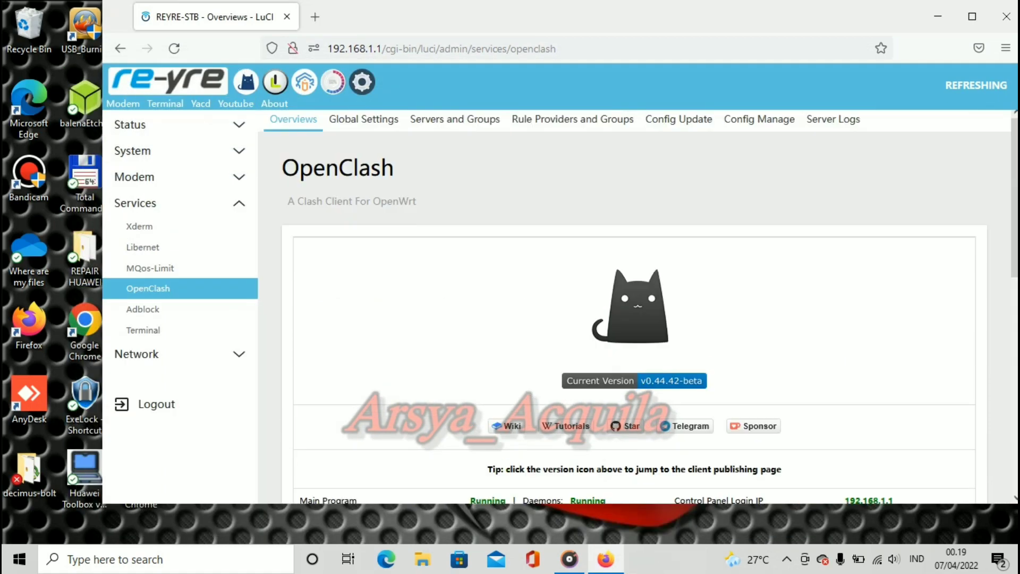
click(147, 288)
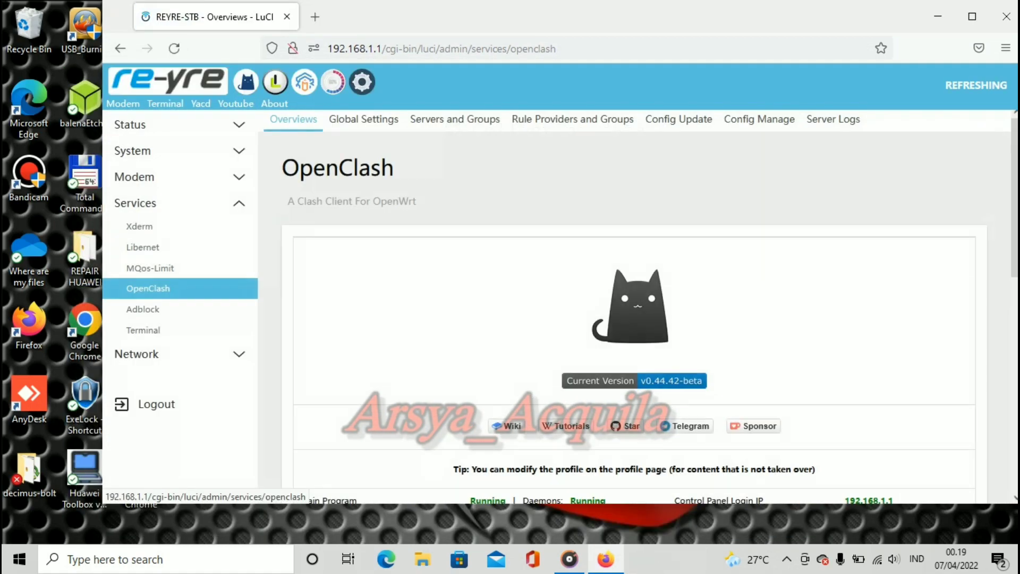
Step: Restart OpenClash with the relabeled NYALAIN OPENCLASH button
scroll(633, 297, down, 5)
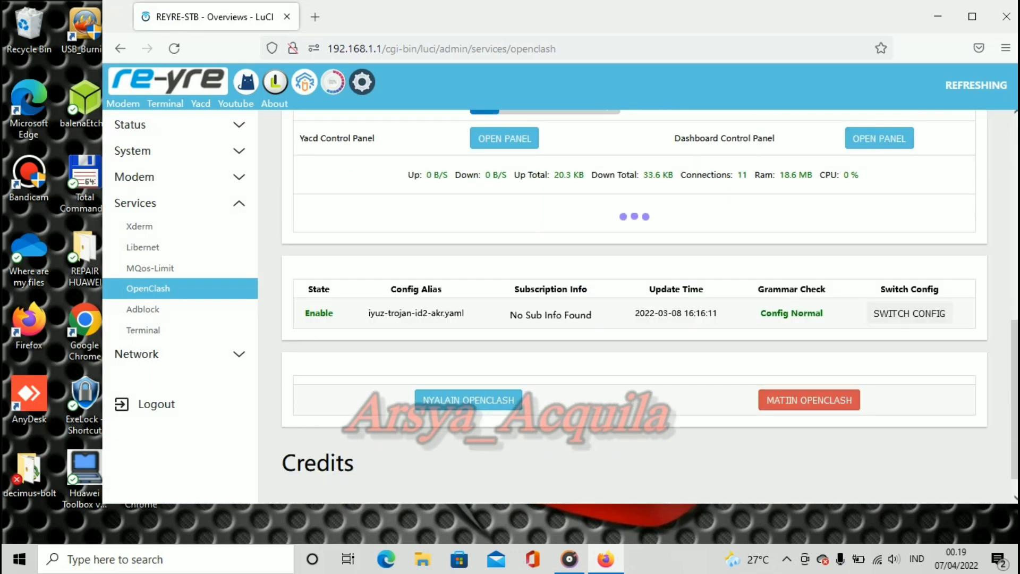
scroll(632, 297, up, 10)
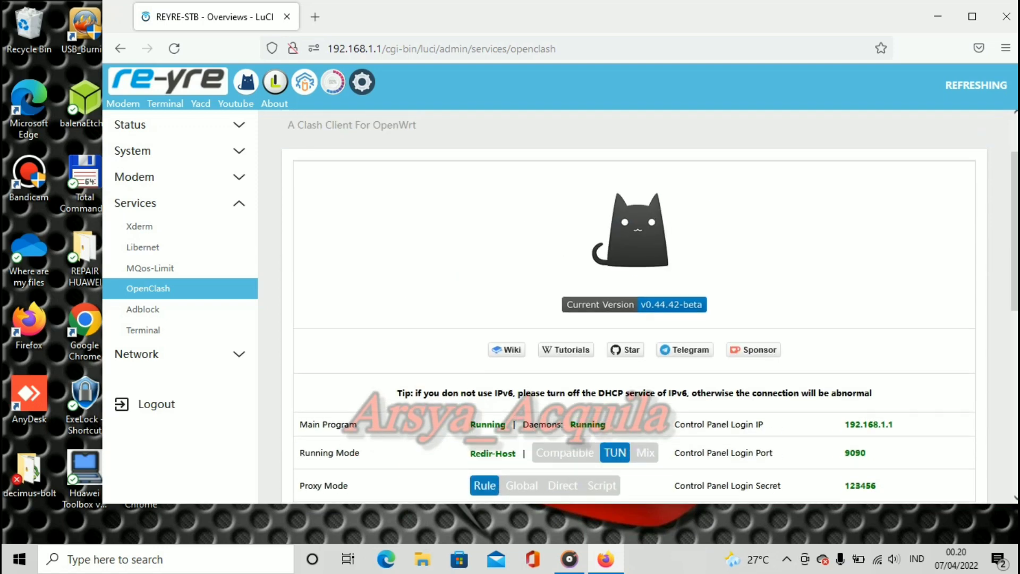
scroll(633, 306, down, 5)
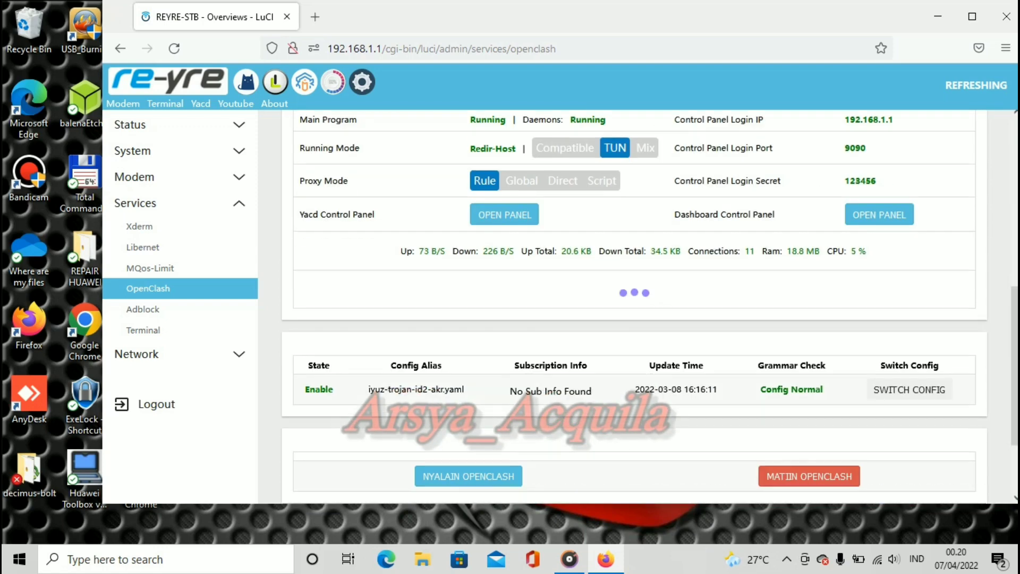
scroll(633, 305, down, 3)
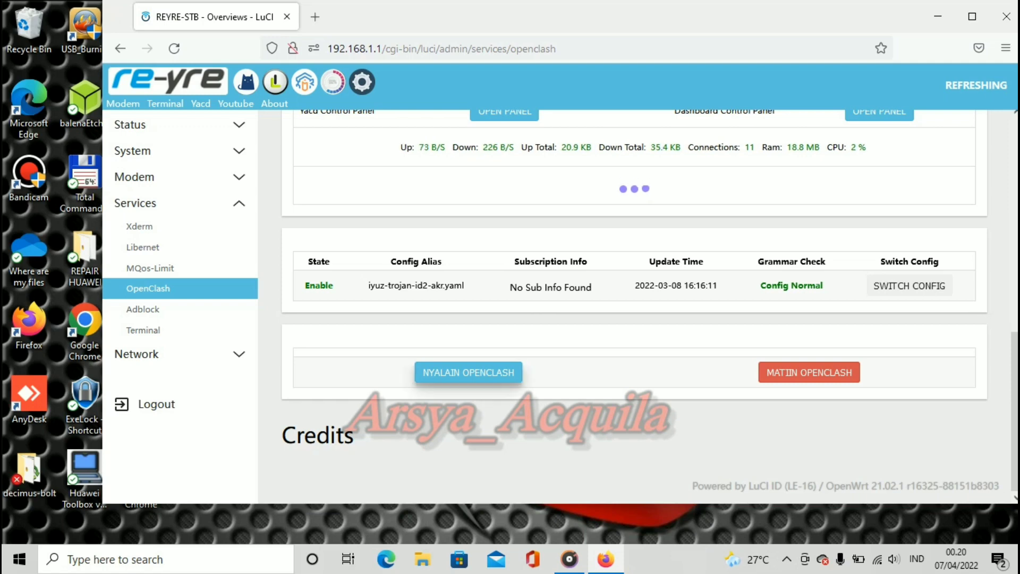
click(468, 372)
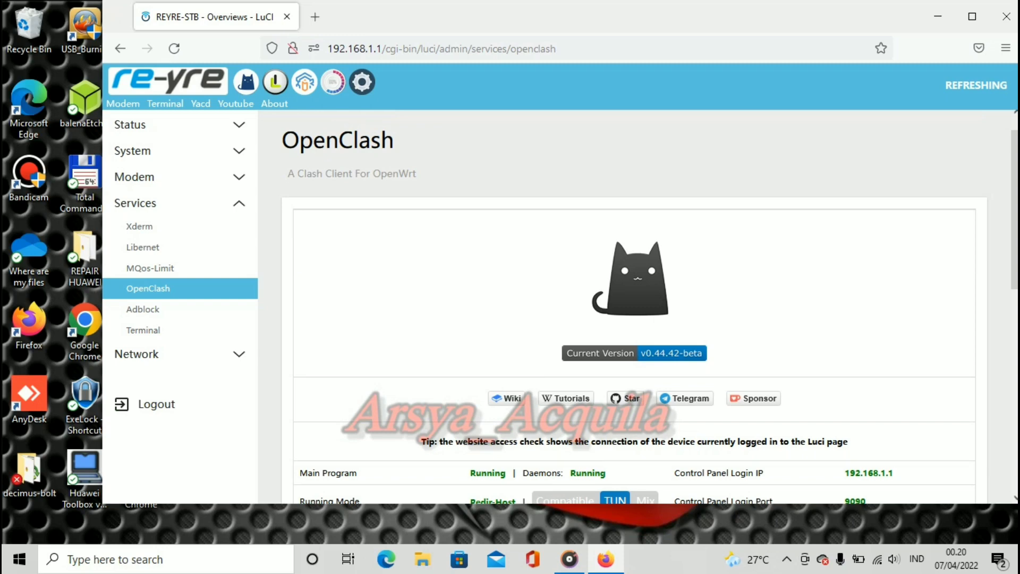
Step: Check the reloaded page shows main program and daemons running, then nudge the window and show hidden tray icons
scroll(651, 312, down, 10)
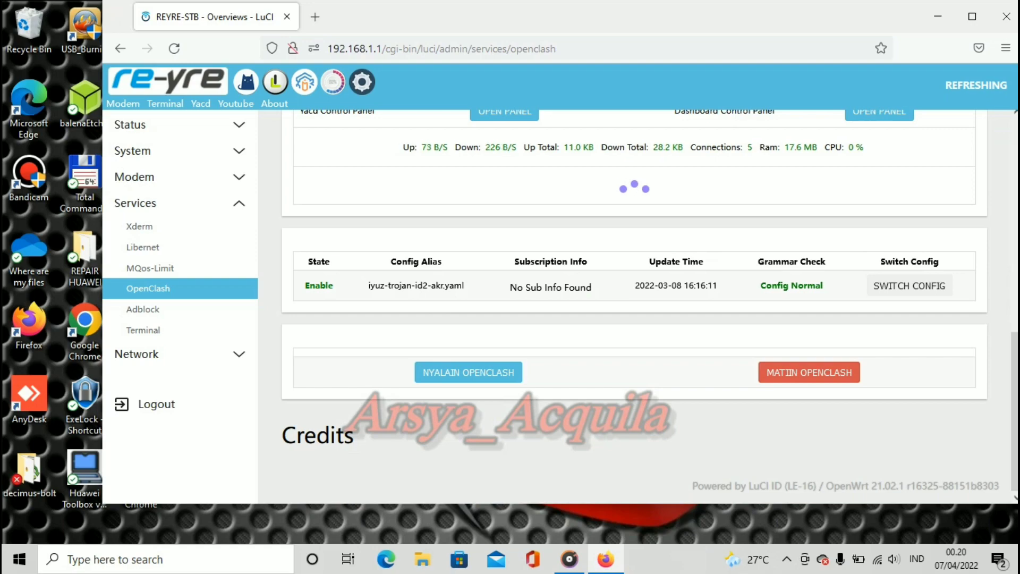
scroll(650, 305, up, 10)
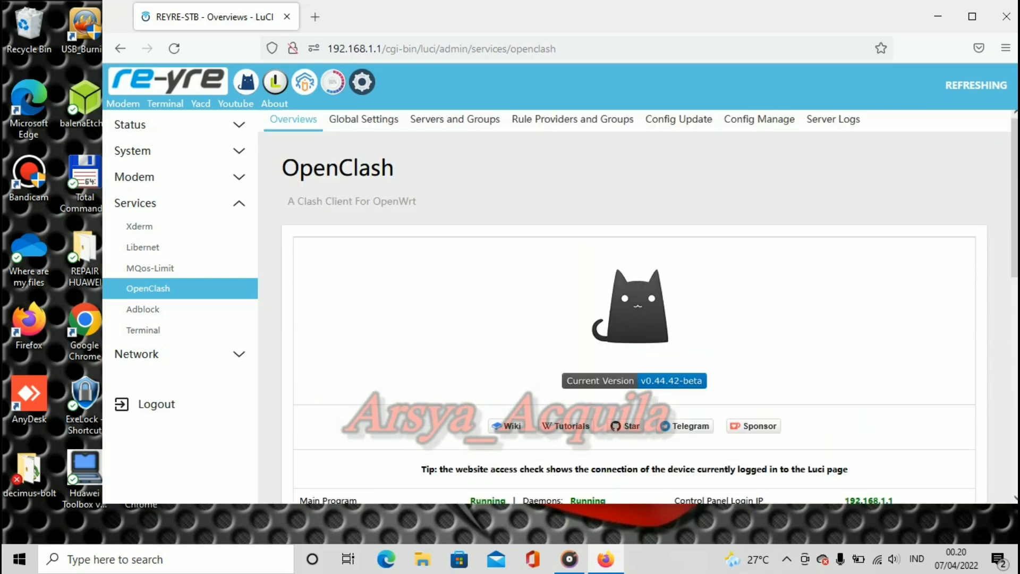
scroll(650, 308, down, 10)
scroll(650, 308, up, 10)
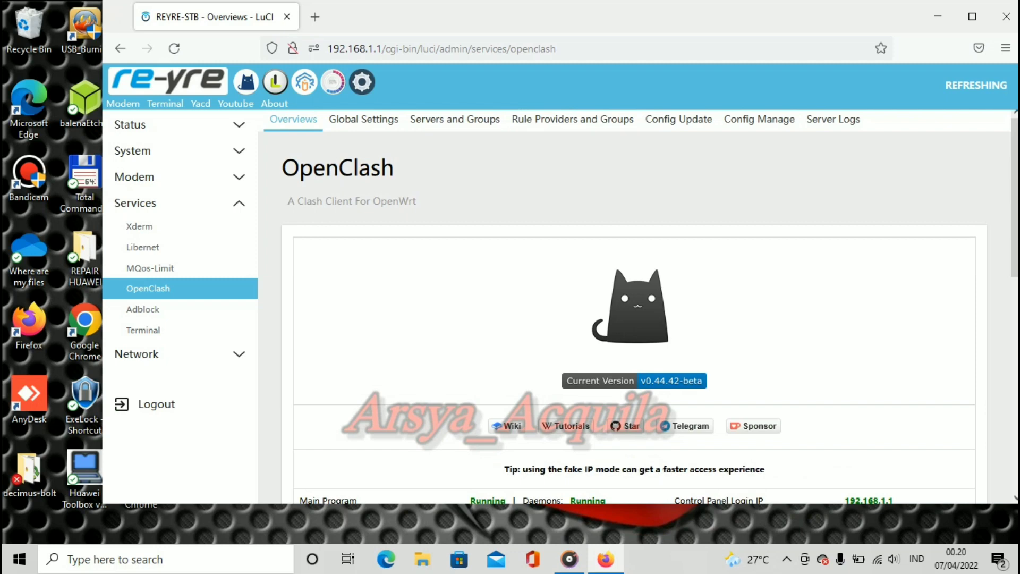
drag(644, 9, 594, 37)
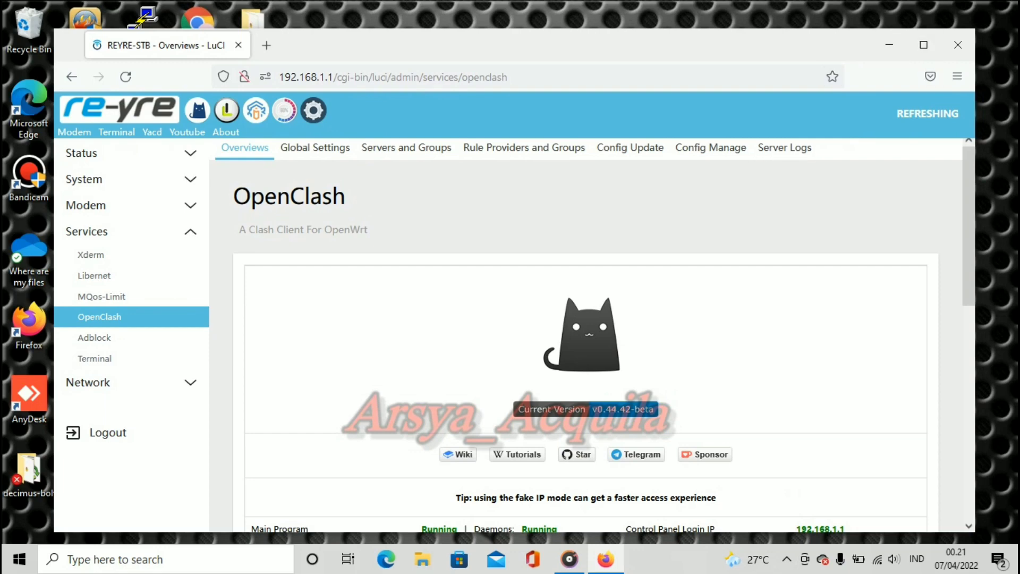
click(788, 560)
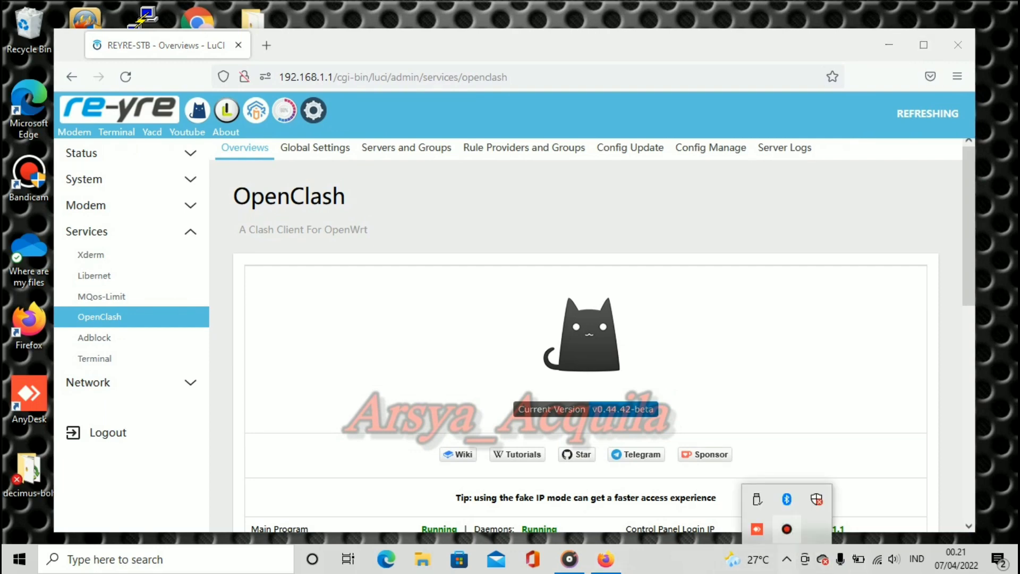